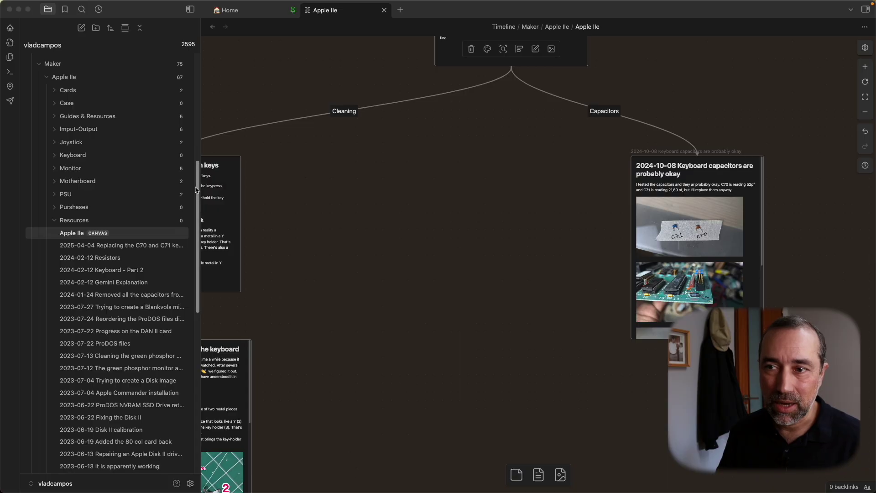
# - Scroll the file explorer down to the Apple IIe dated notes, such as 2022-05-30 RIFA Capacitors
pyautogui.scroll(-1, 197, 192)
pyautogui.moveTo(197, 192); pyautogui.dragTo(191, 314)
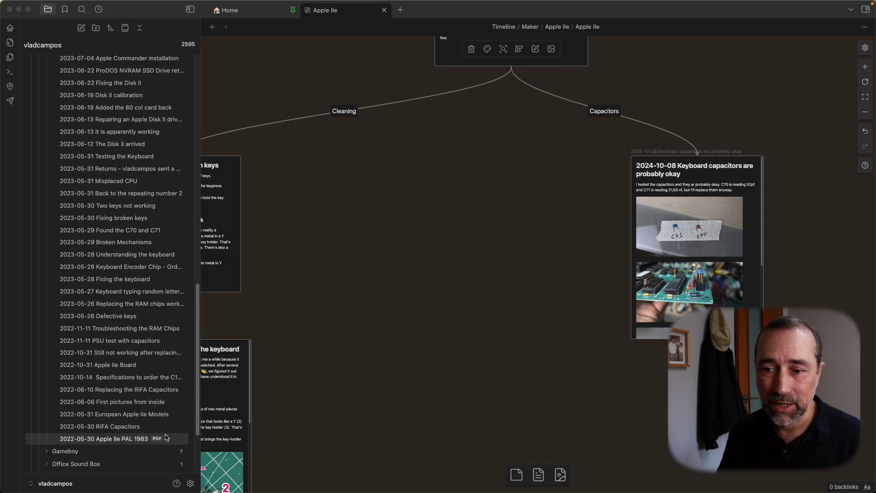
# - View the RIFA Capacitors and European Apple IIe Models notes, then read 2022-06-06 First pictures from inside
pyautogui.click(147, 428)
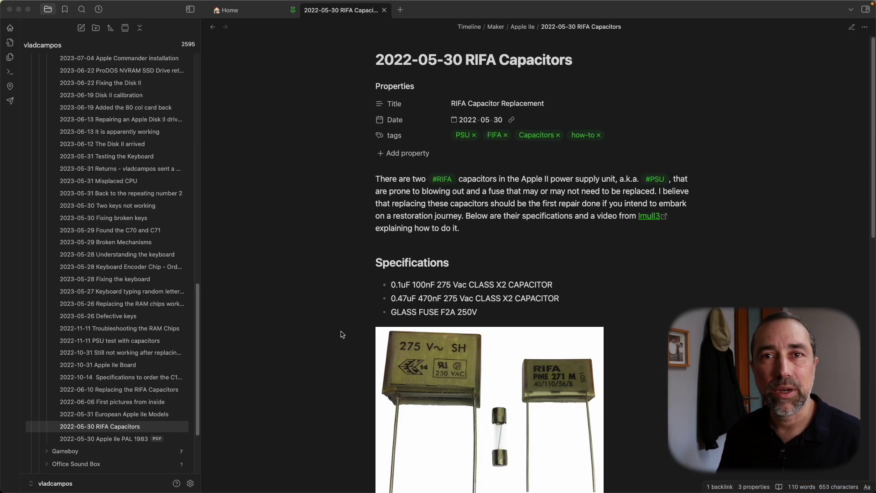
pyautogui.press('Up')
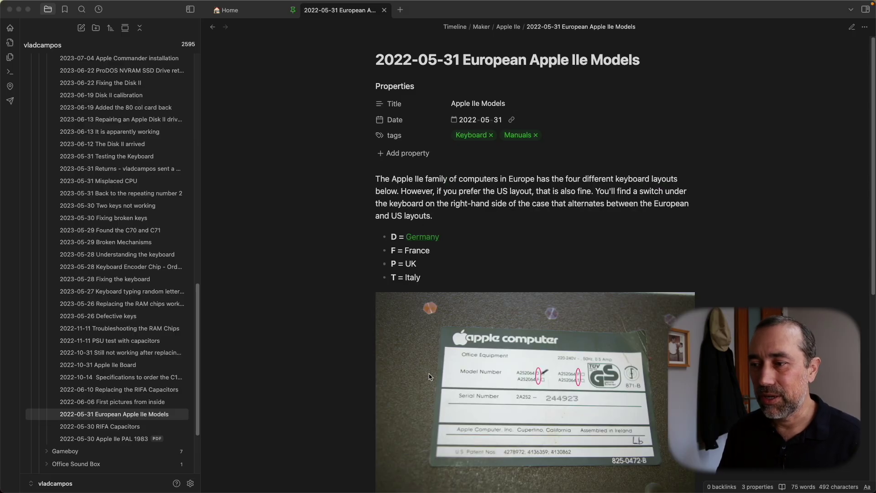
pyautogui.click(142, 420)
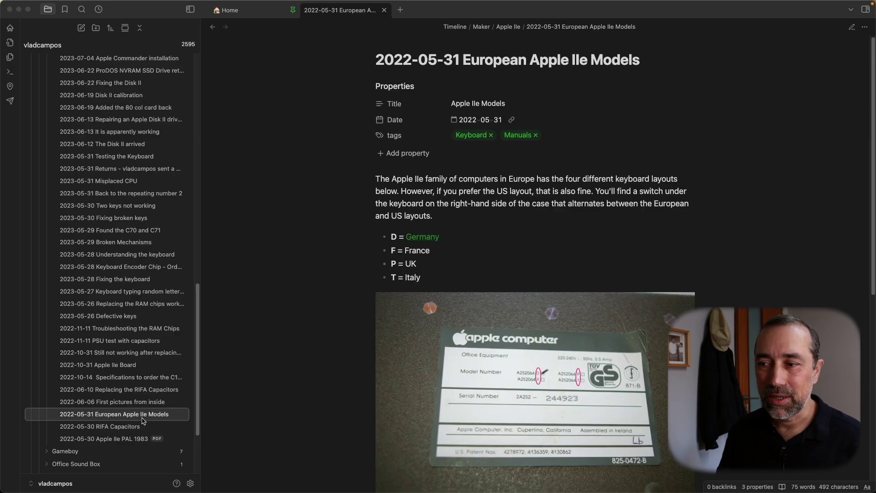
pyautogui.click(143, 404)
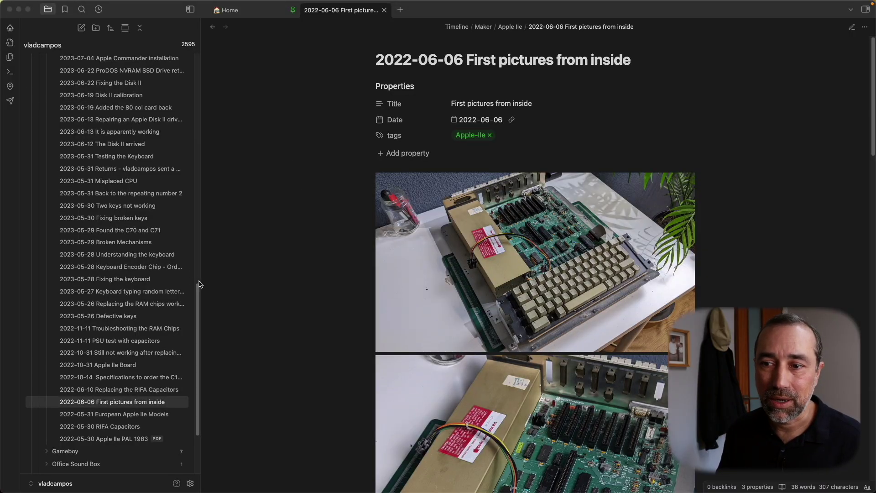
pyautogui.moveTo(199, 298); pyautogui.dragTo(204, 184)
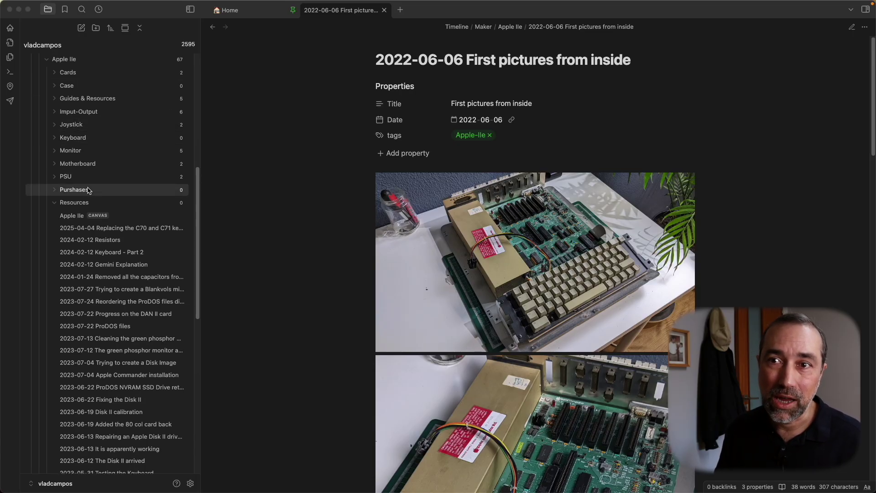
pyautogui.click(54, 73)
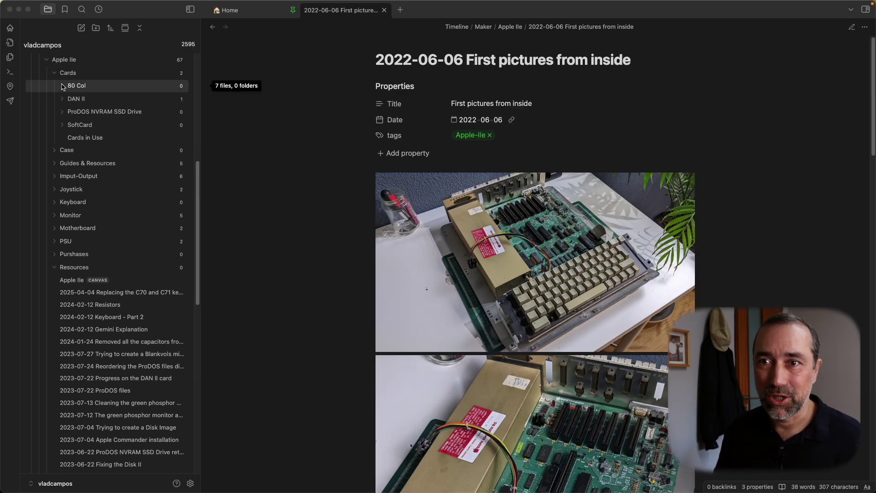
pyautogui.click(63, 87)
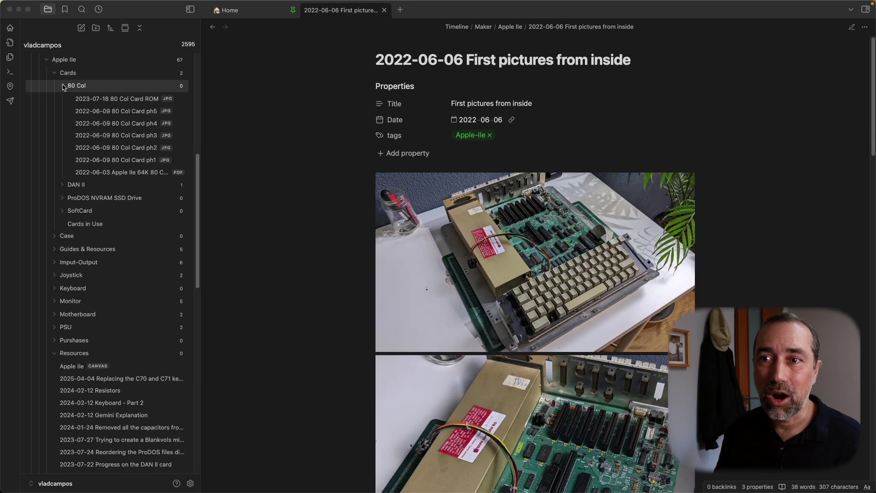
pyautogui.click(97, 100)
pyautogui.click(64, 87)
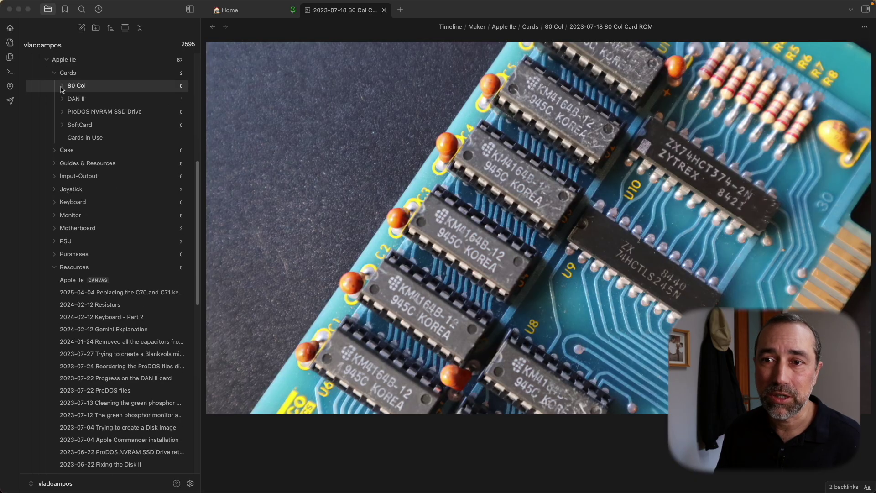
pyautogui.click(67, 127)
pyautogui.click(93, 149)
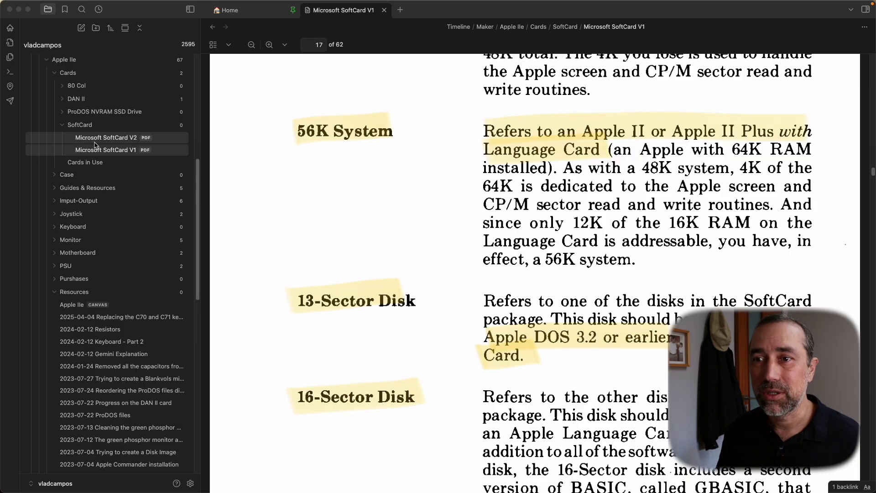
pyautogui.click(95, 139)
pyautogui.click(64, 126)
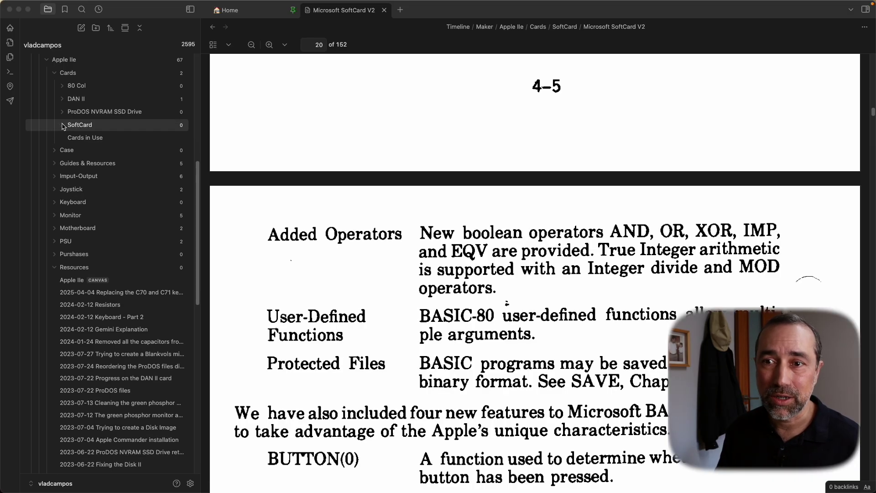
# - Open the C418 and C416 Horizontal Sector photos under Monitor Hantarex, then collapse all folders
pyautogui.click(56, 216)
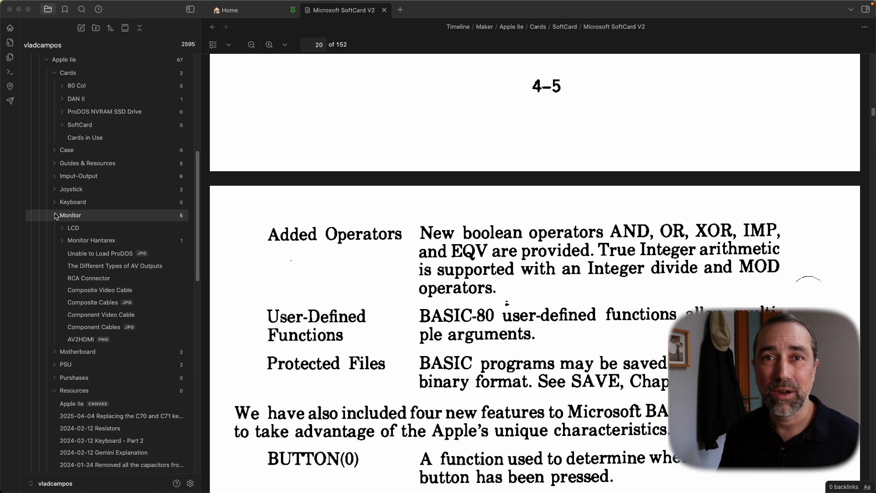
pyautogui.click(63, 244)
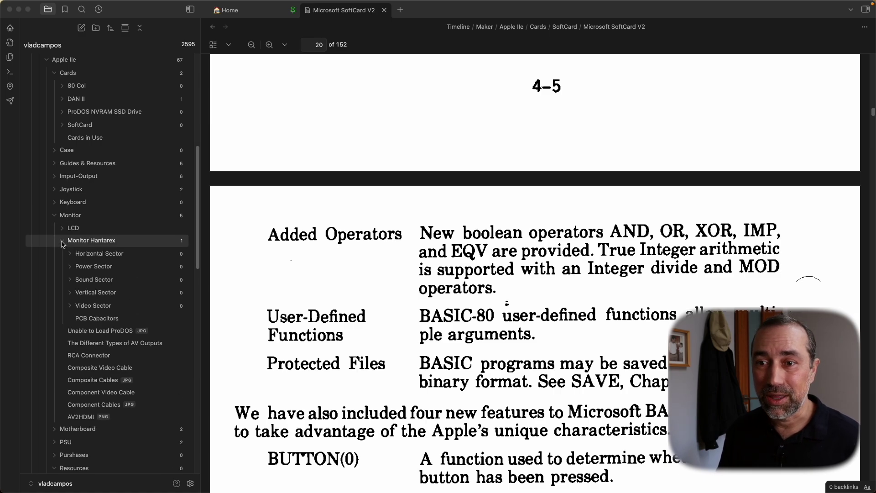
pyautogui.click(72, 255)
pyautogui.click(98, 289)
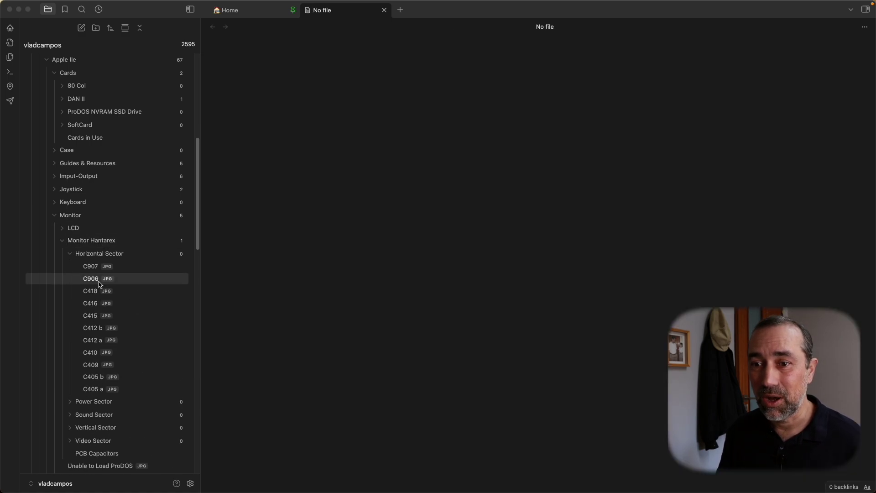
pyautogui.click(97, 304)
pyautogui.click(70, 253)
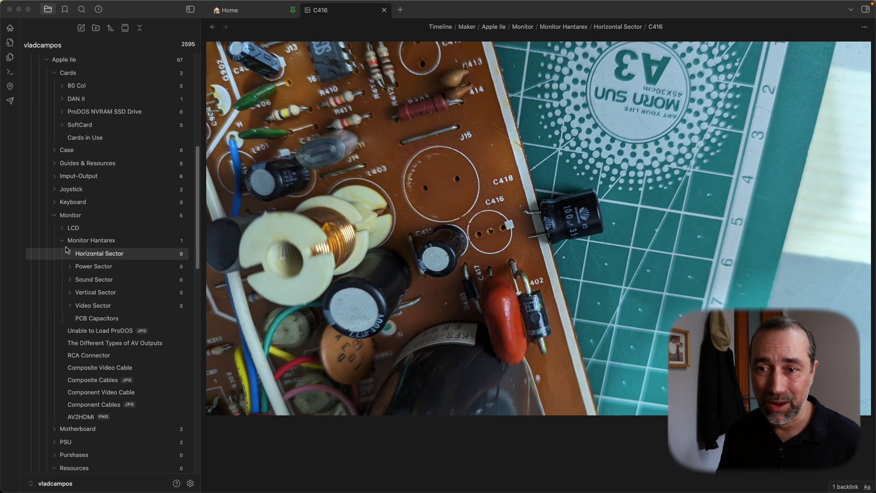
pyautogui.click(63, 241)
pyautogui.click(55, 215)
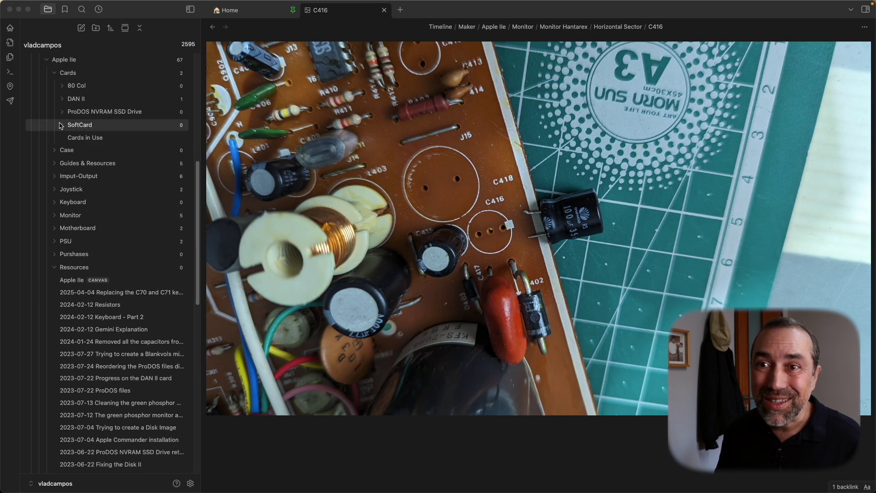
pyautogui.click(55, 74)
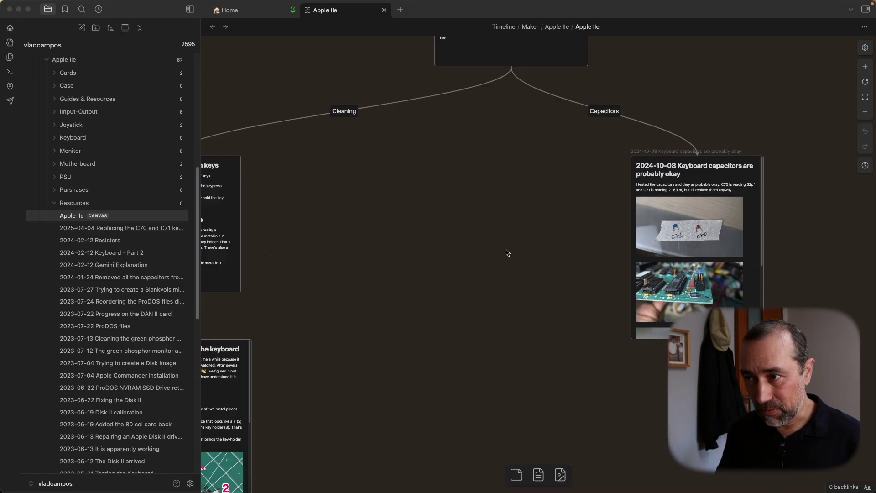
pyautogui.scroll(-10, 524, 264)
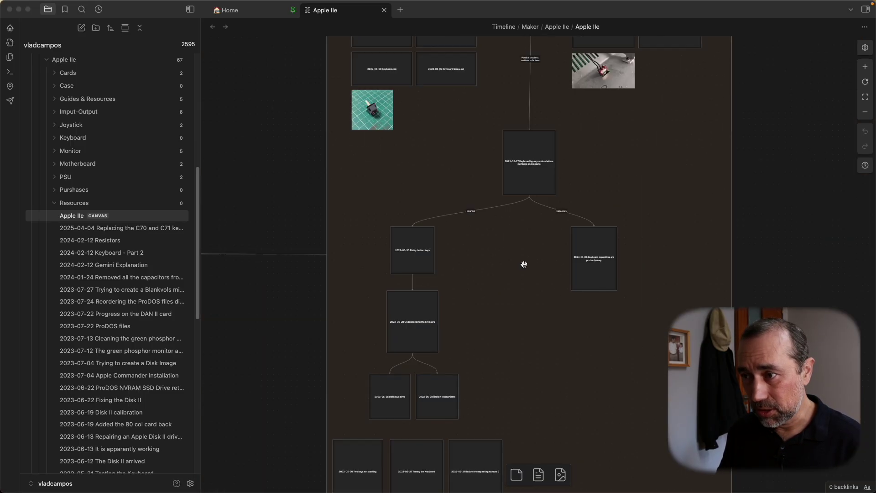
pyautogui.scroll(-2, 524, 264)
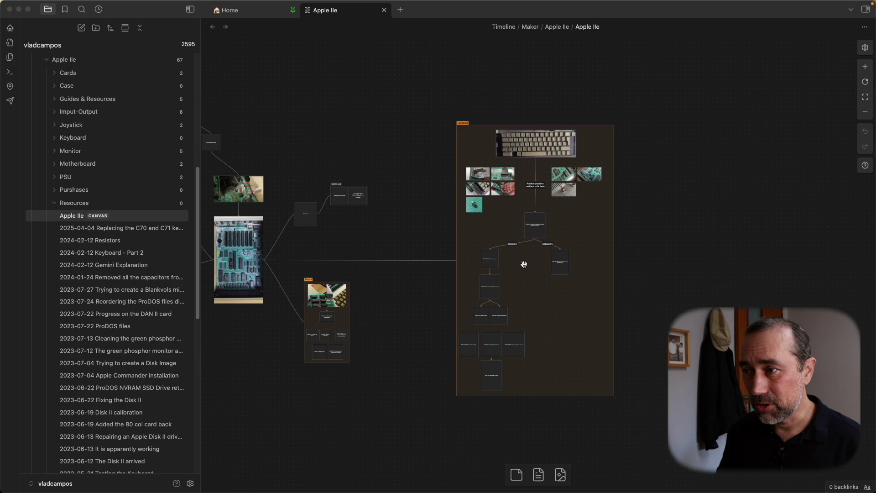
pyautogui.scroll(-1, 523, 264)
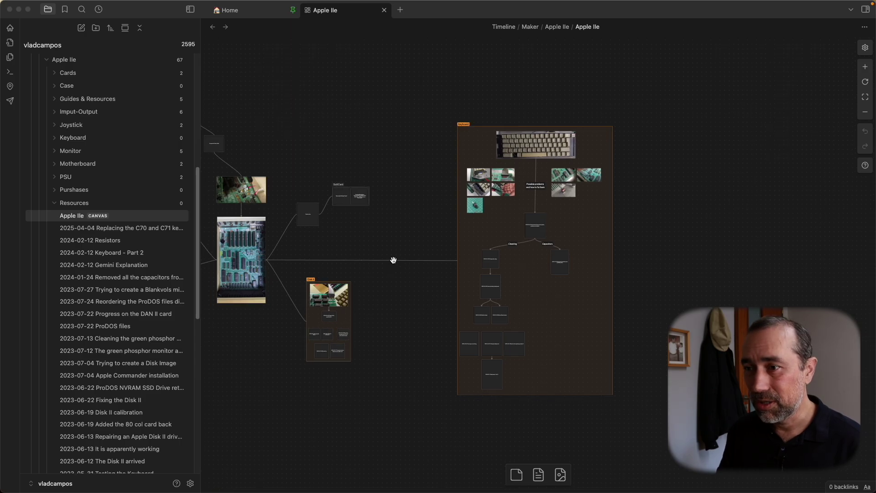
pyautogui.hscroll(-5, 413, 164)
pyautogui.hscroll(-8, 520, 194)
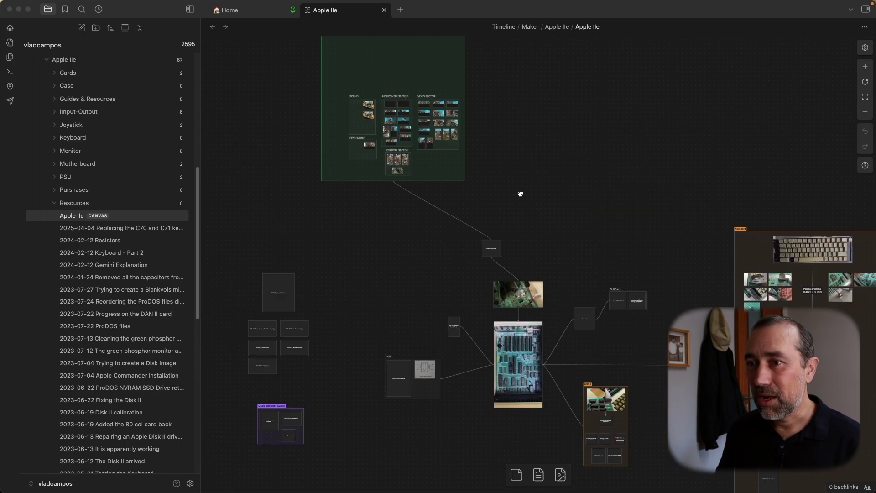
pyautogui.scroll(2, 524, 192)
pyautogui.hscroll(-2, 524, 191)
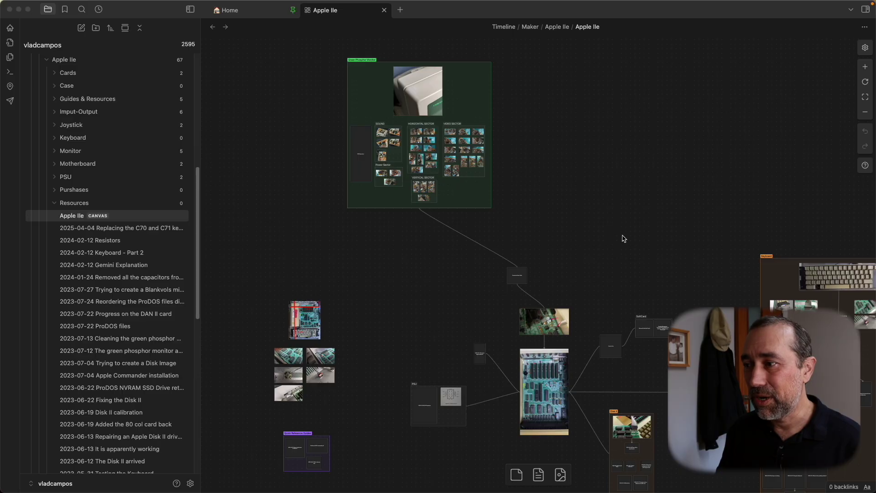
pyautogui.moveTo(624, 238); pyautogui.dragTo(500, 137)
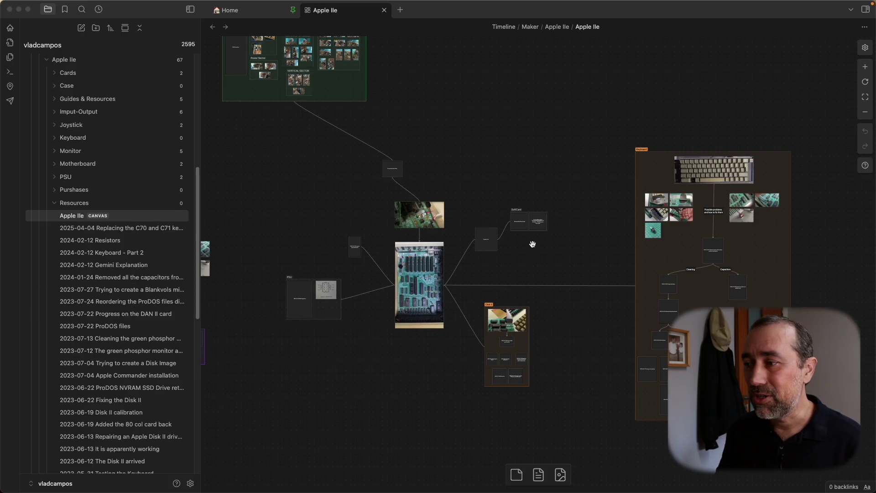
pyautogui.moveTo(523, 315); pyautogui.dragTo(423, 328)
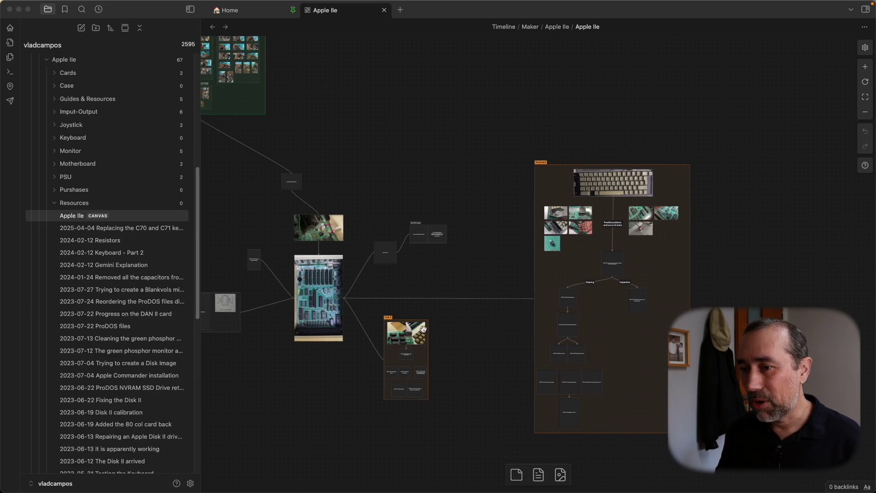
pyautogui.scroll(10, 445, 353)
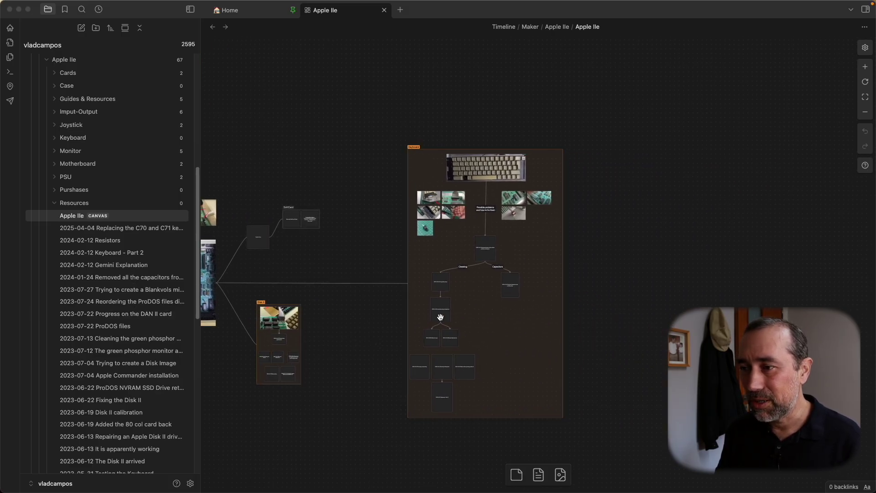
pyautogui.scroll(5, 470, 312)
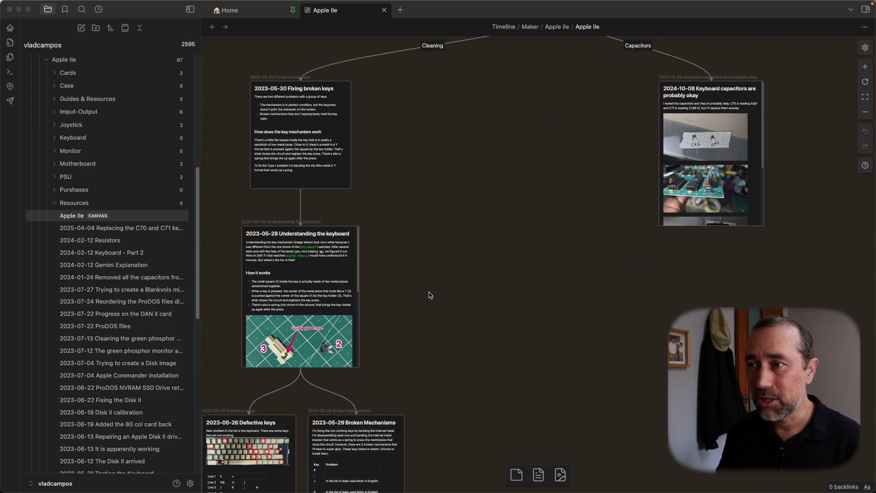
pyautogui.scroll(10, 434, 252)
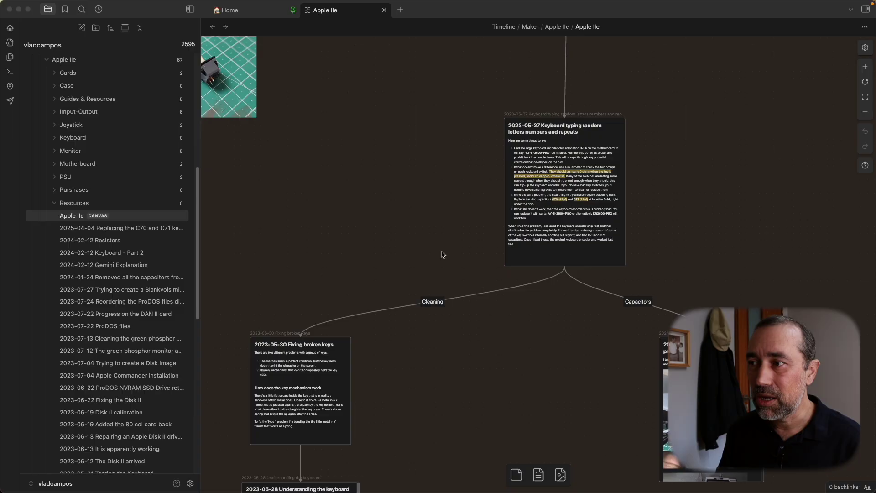
pyautogui.moveTo(446, 209); pyautogui.dragTo(494, 464)
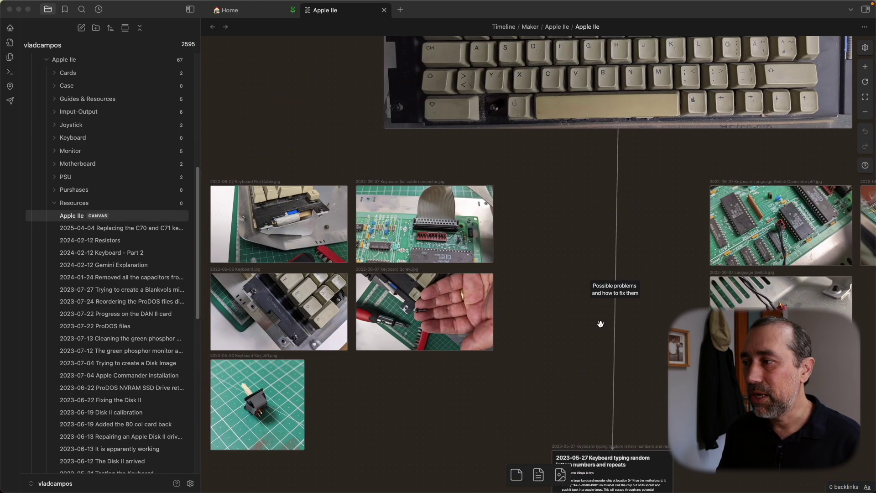
pyautogui.scroll(-7, 600, 324)
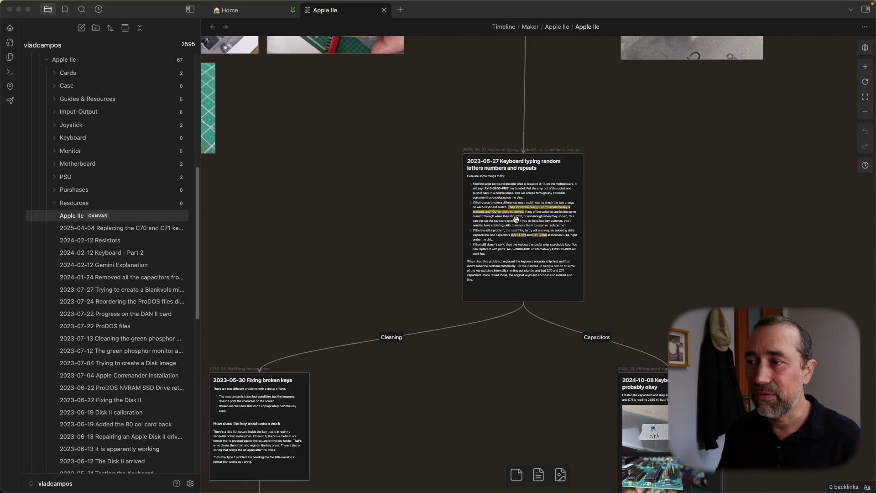
pyautogui.moveTo(350, 258); pyautogui.dragTo(411, 307)
pyautogui.scroll(1, 411, 307)
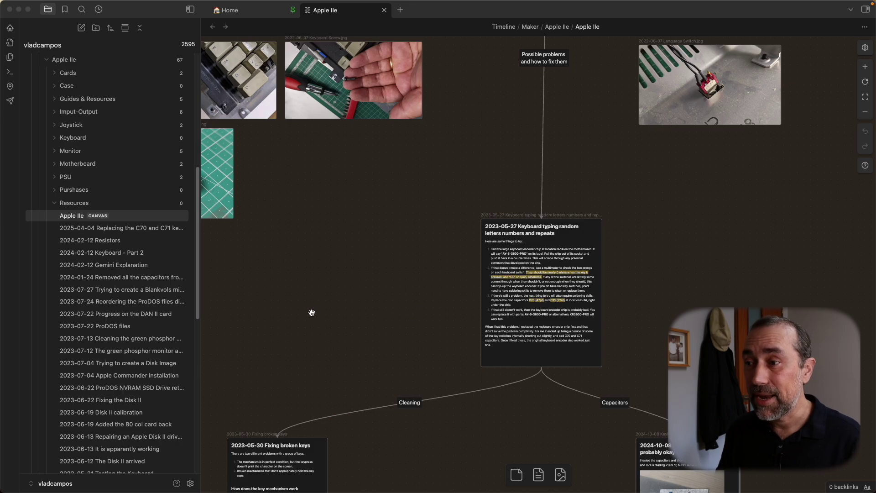
pyautogui.moveTo(334, 313); pyautogui.dragTo(360, 176)
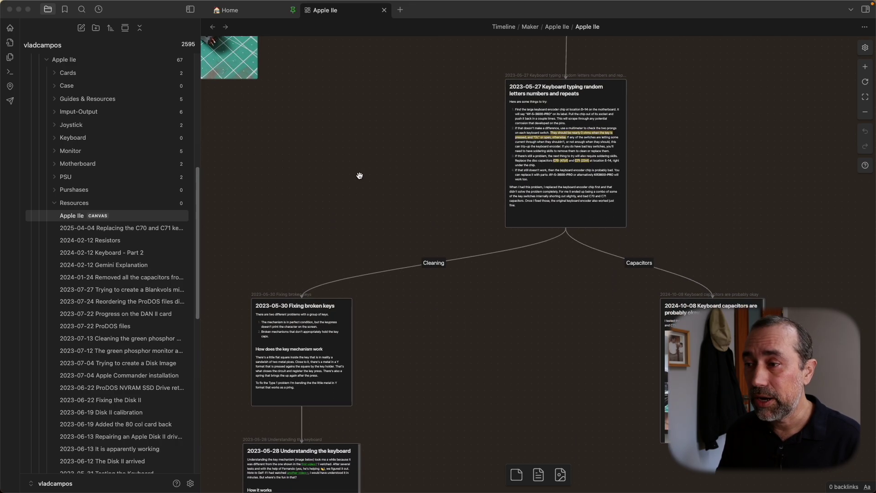
pyautogui.moveTo(483, 320); pyautogui.dragTo(477, 269)
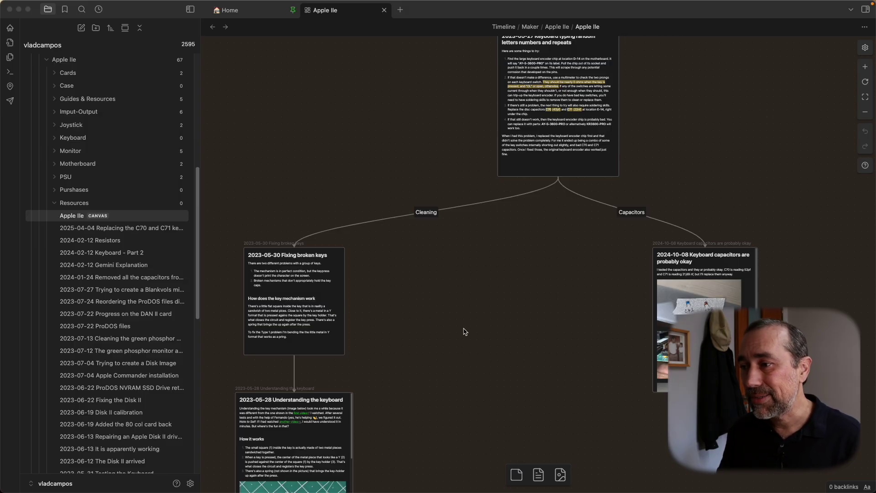
pyautogui.moveTo(455, 342); pyautogui.dragTo(457, 278)
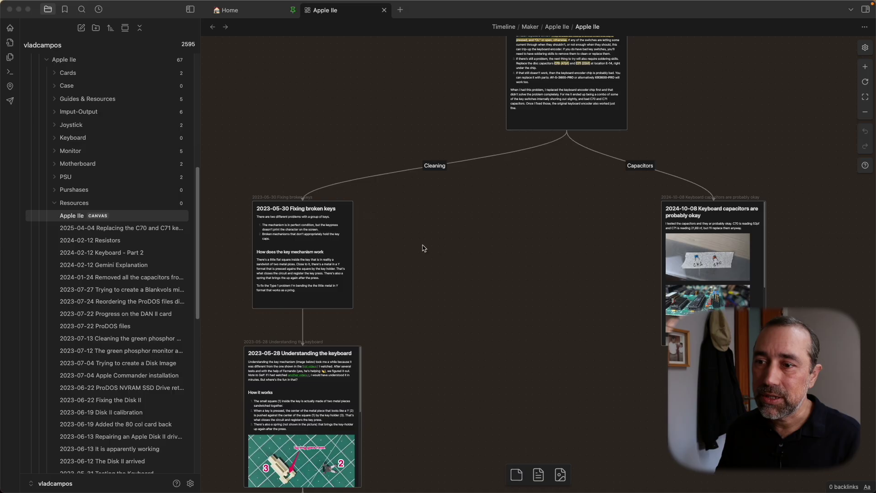
pyautogui.scroll(-5, 432, 318)
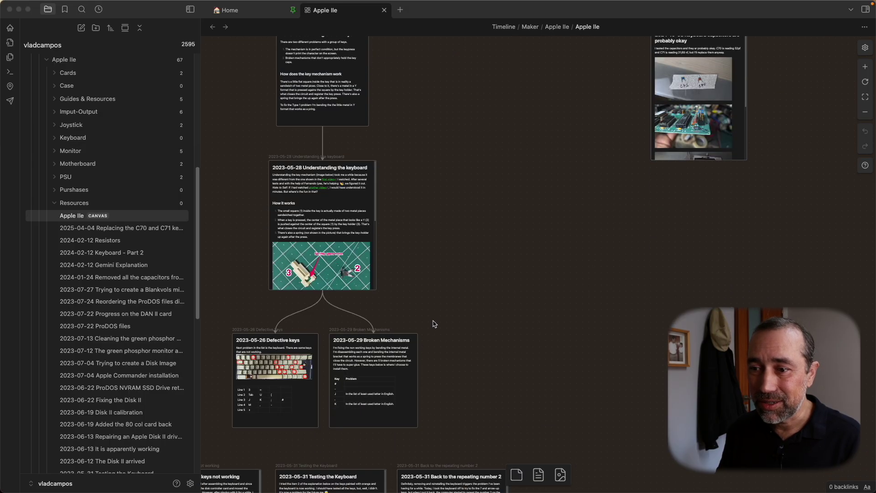
pyautogui.scroll(-5, 434, 324)
pyautogui.hscroll(-3, 555, 233)
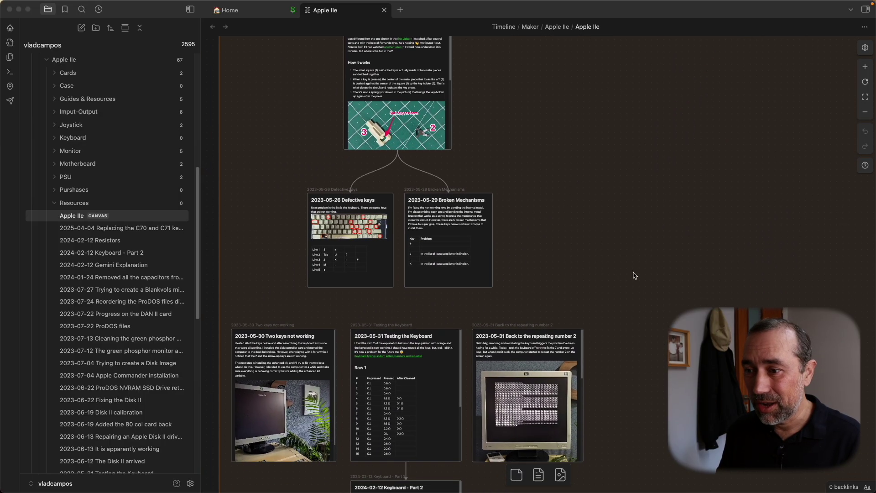
pyautogui.scroll(-8, 634, 276)
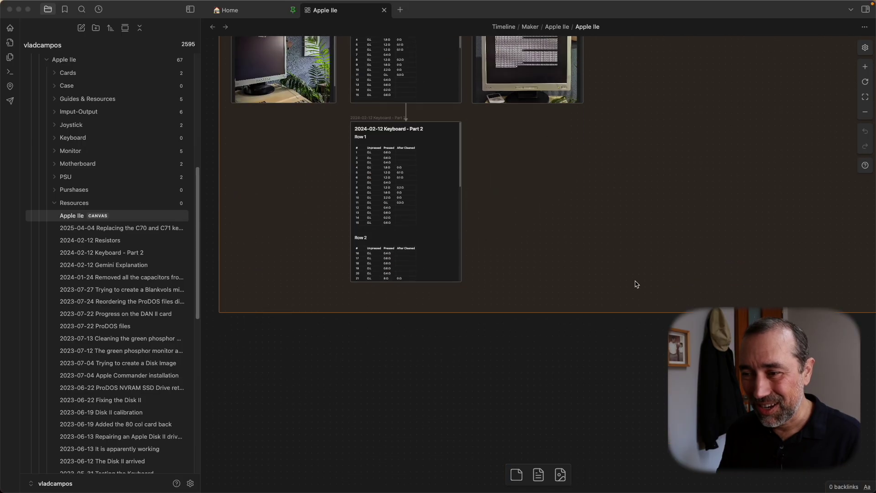
pyautogui.scroll(5, 635, 283)
pyautogui.scroll(3, 636, 286)
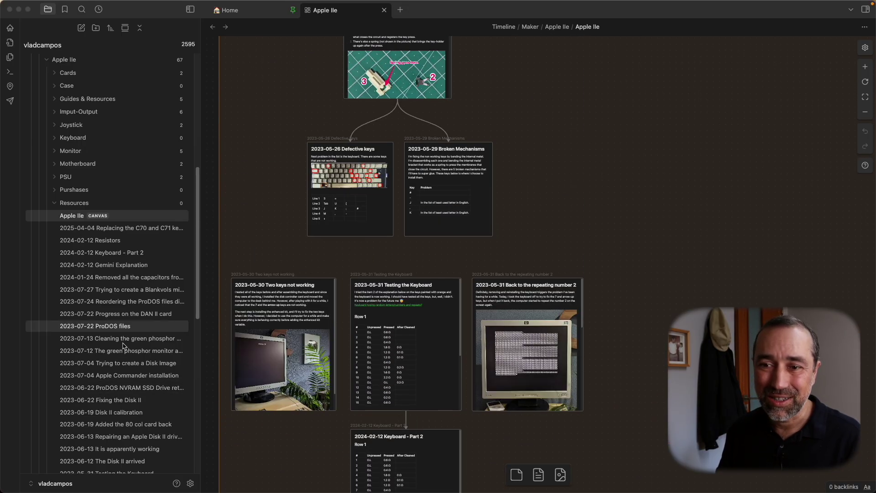
pyautogui.scroll(9, 601, 268)
pyautogui.hscroll(4, 600, 267)
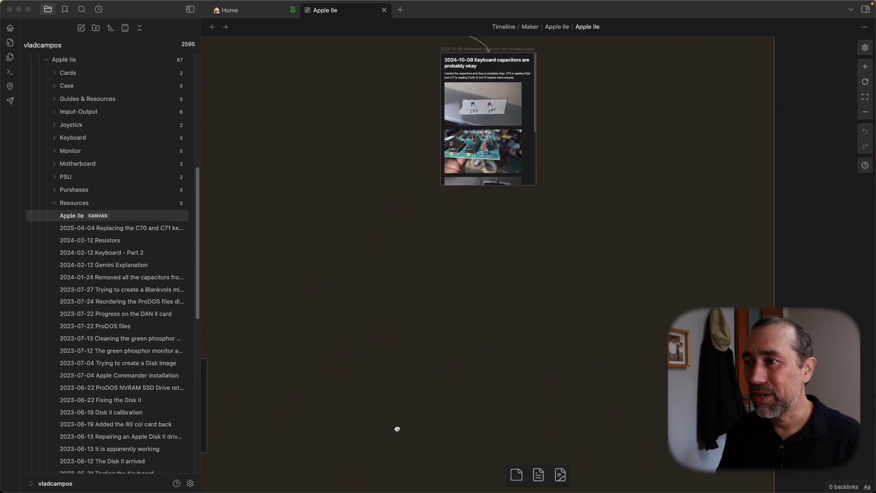
pyautogui.scroll(2, 420, 329)
pyautogui.hscroll(-1, 420, 328)
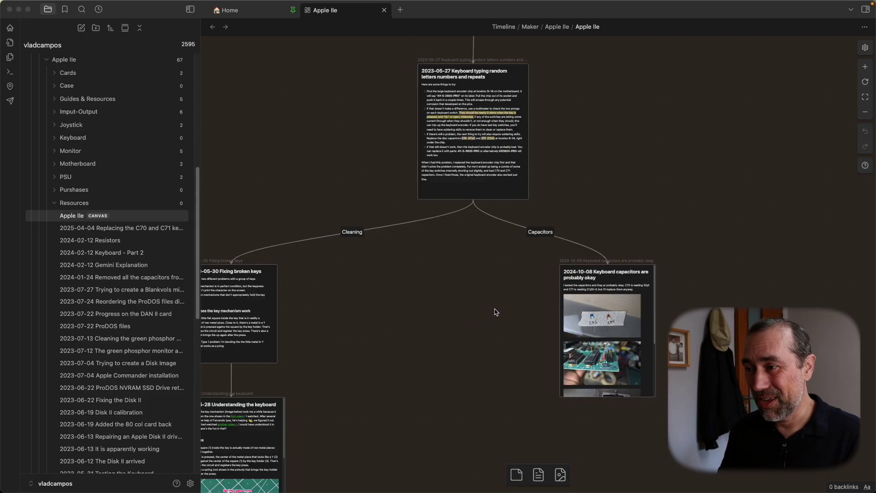
pyautogui.scroll(3, 486, 264)
pyautogui.hscroll(3, 486, 265)
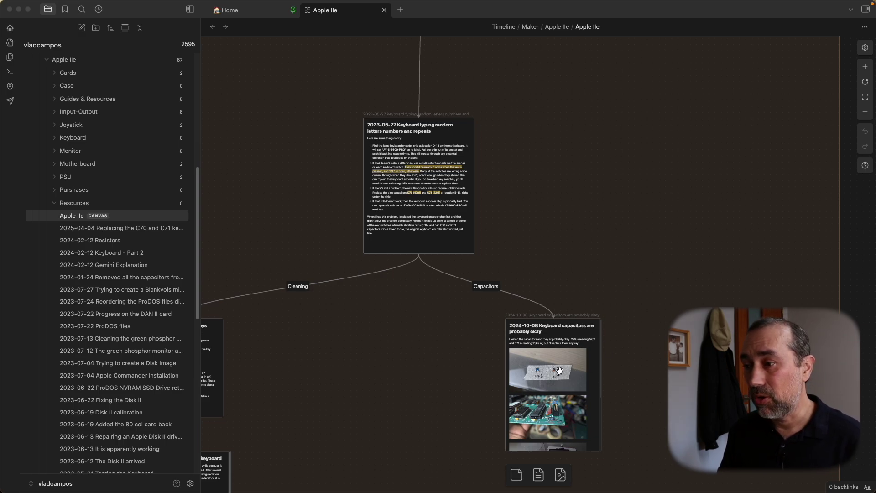
pyautogui.scroll(-2, 554, 381)
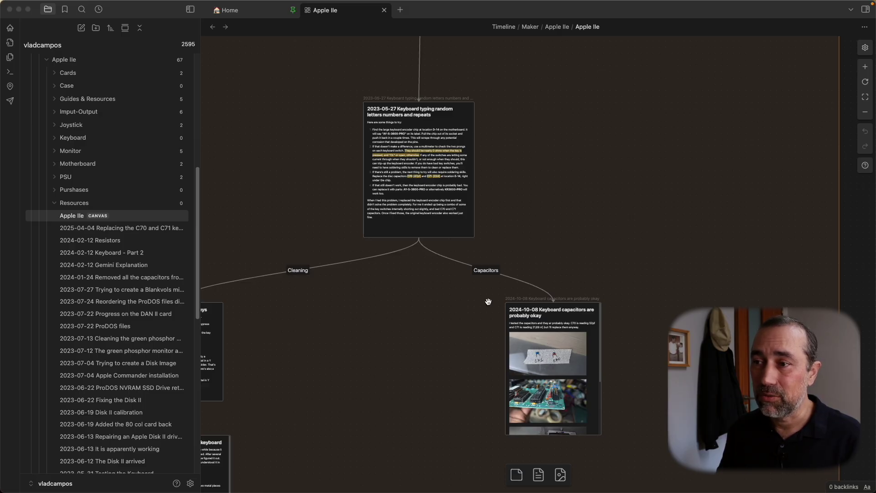
pyautogui.scroll(10, 402, 205)
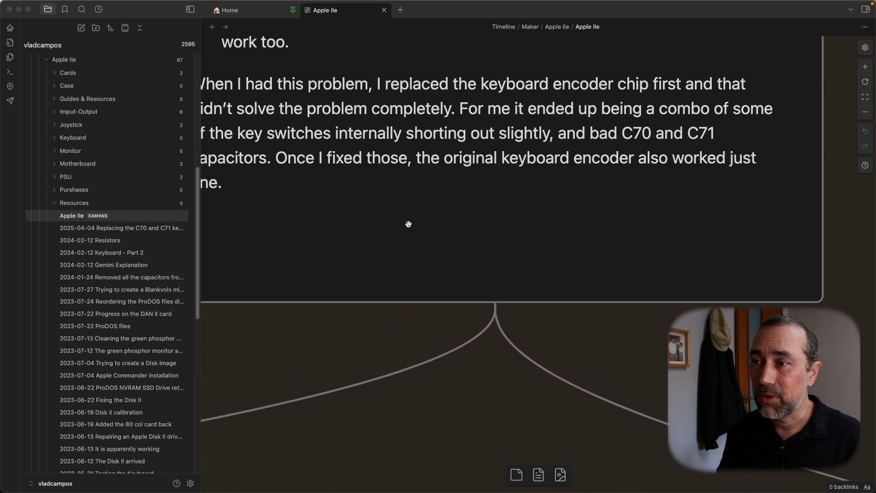
pyautogui.scroll(-10, 483, 246)
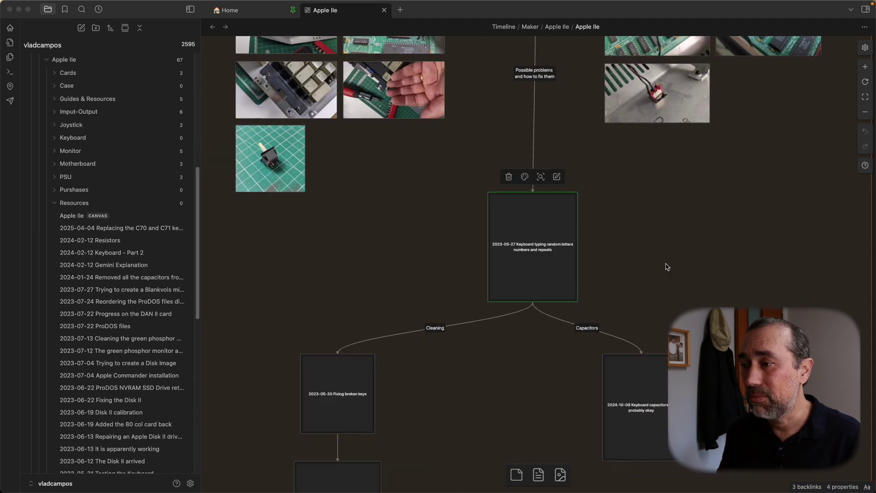
pyautogui.scroll(5, 666, 266)
pyautogui.click(623, 255)
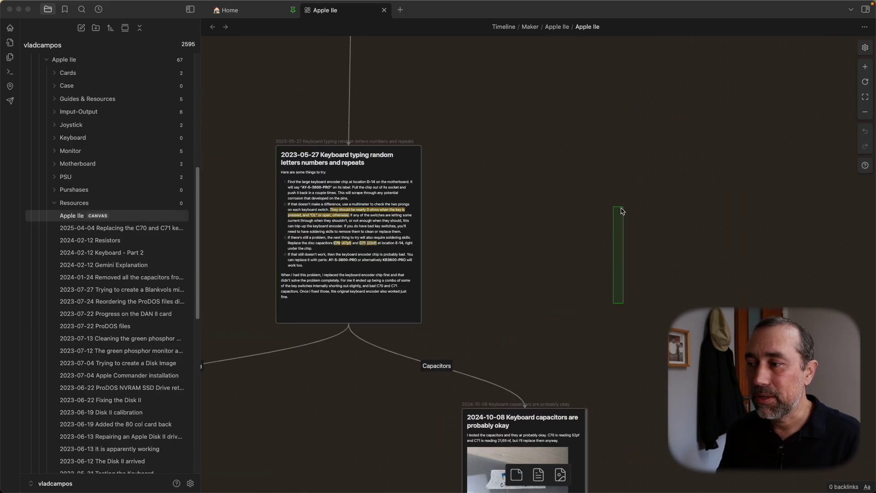
pyautogui.moveTo(627, 315); pyautogui.dragTo(635, 115)
pyautogui.scroll(-1, 635, 115)
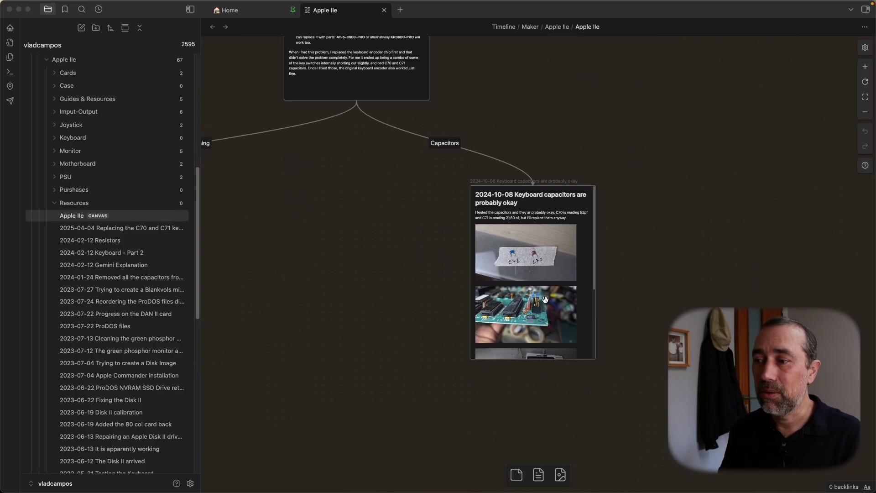
pyautogui.scroll(-5, 544, 299)
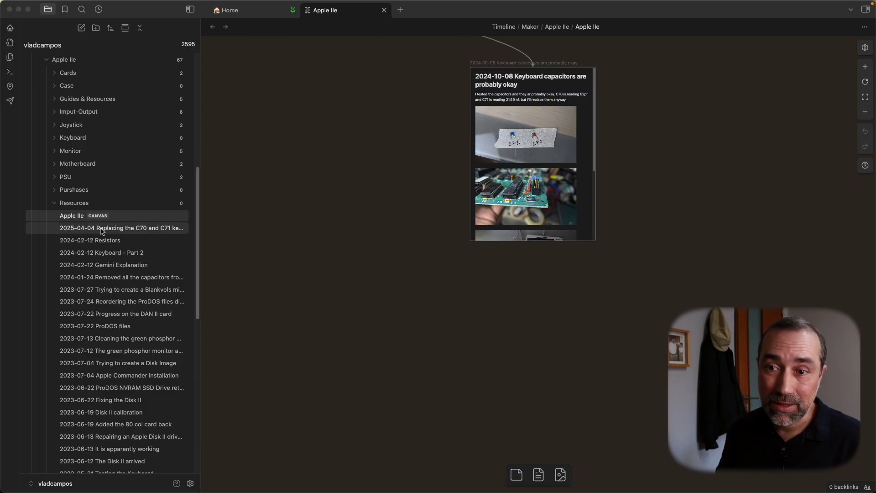
# - Place the 2025-04-04 Replacing the C70 and C71 keyboard capacitors note on the canvas and enlarge it
pyautogui.moveTo(101, 231); pyautogui.dragTo(523, 296)
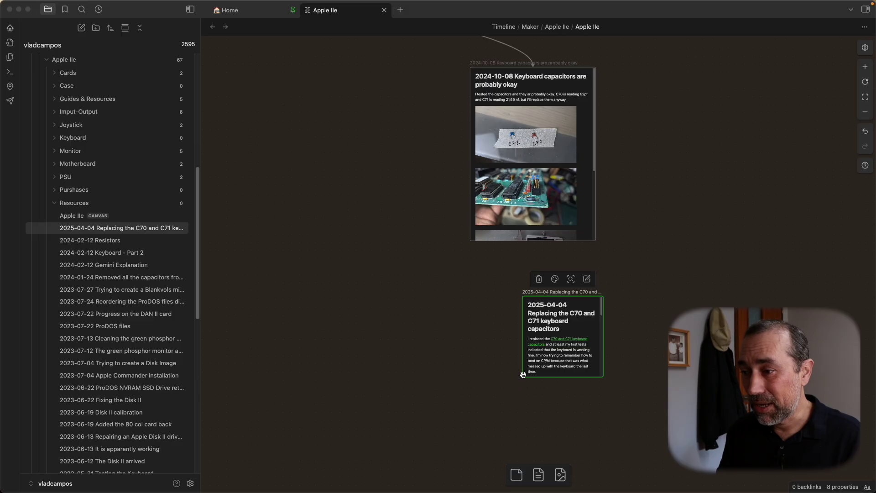
pyautogui.moveTo(524, 378); pyautogui.dragTo(470, 419)
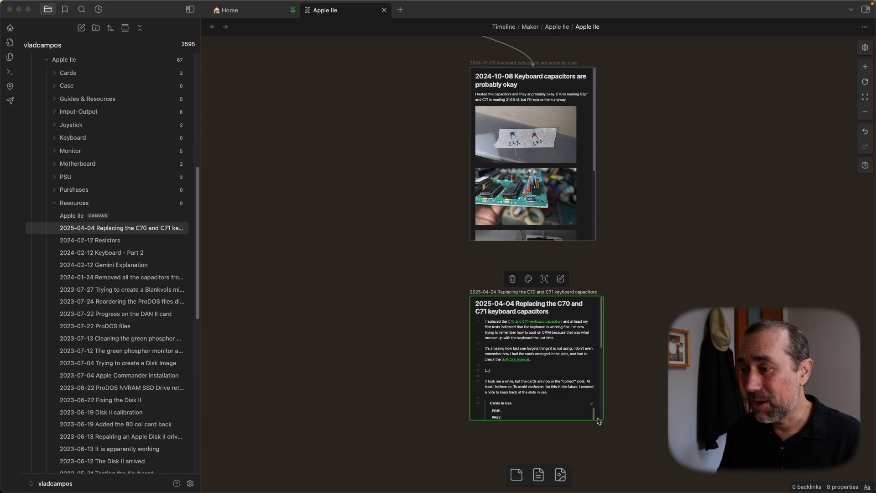
pyautogui.scroll(-5, 601, 418)
pyautogui.scroll(5, 586, 379)
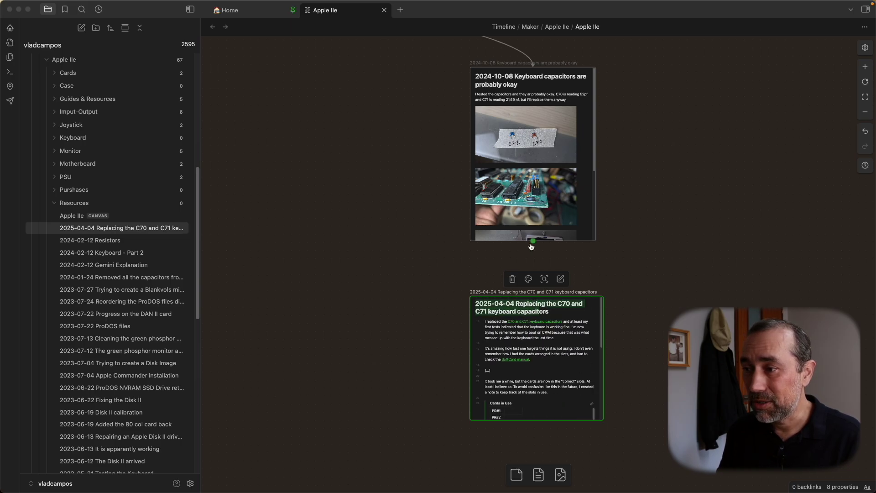
# - Connect the capacitors card to the new 2025-04-04 note with an edge
pyautogui.click(537, 258)
pyautogui.moveTo(538, 259); pyautogui.dragTo(539, 304)
pyautogui.hscroll(-10, 338, 260)
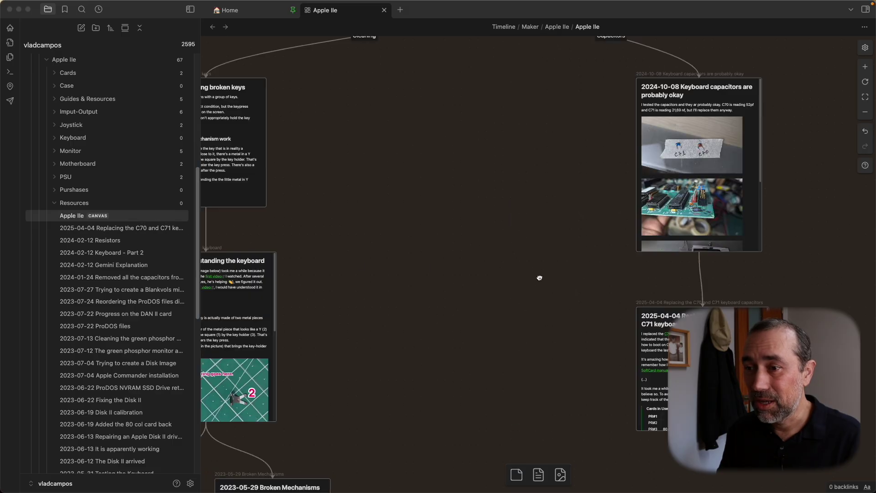
pyautogui.moveTo(577, 309); pyautogui.dragTo(371, 263)
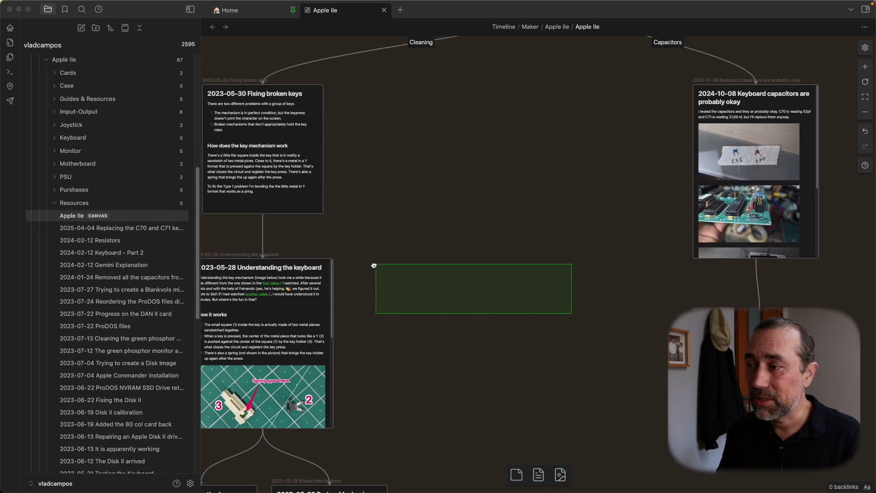
pyautogui.hscroll(3, 494, 286)
pyautogui.hscroll(5, 494, 286)
pyautogui.click(554, 353)
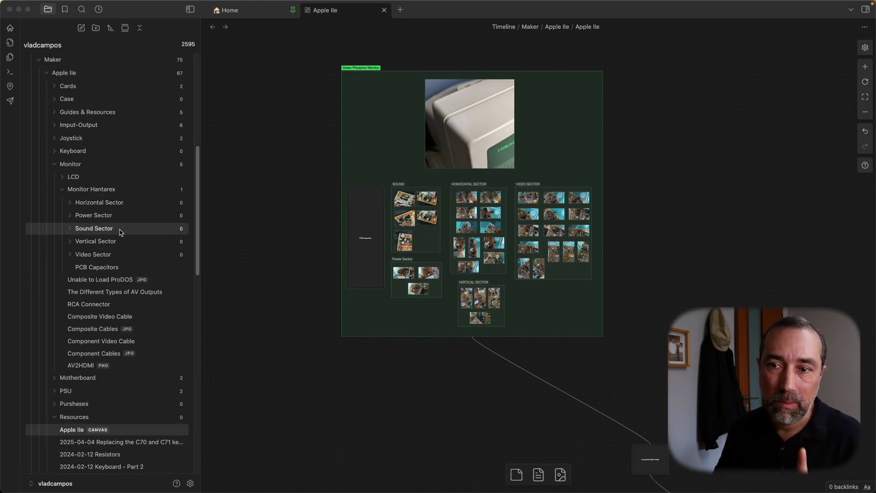
# - Expand the Horizontal Sector folder to list its 11 capacitor photos, then collapse it again
pyautogui.click(70, 204)
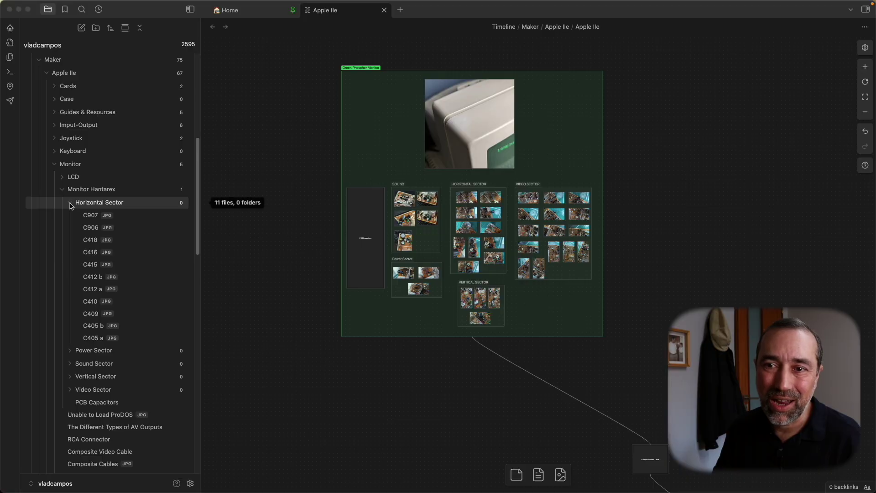
pyautogui.click(70, 204)
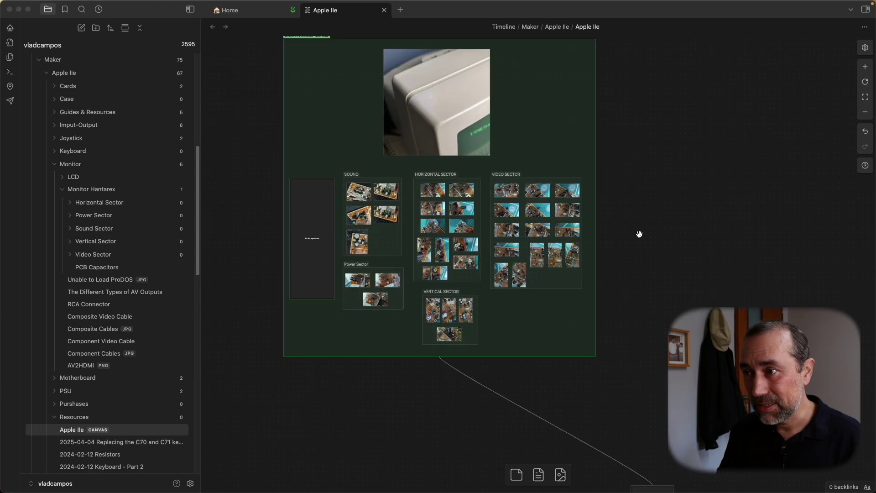
# - Pan past the large PCB photos to show the Sound, Horizontal, Video, Power and Vertical Sector groups
pyautogui.scroll(10, 532, 250)
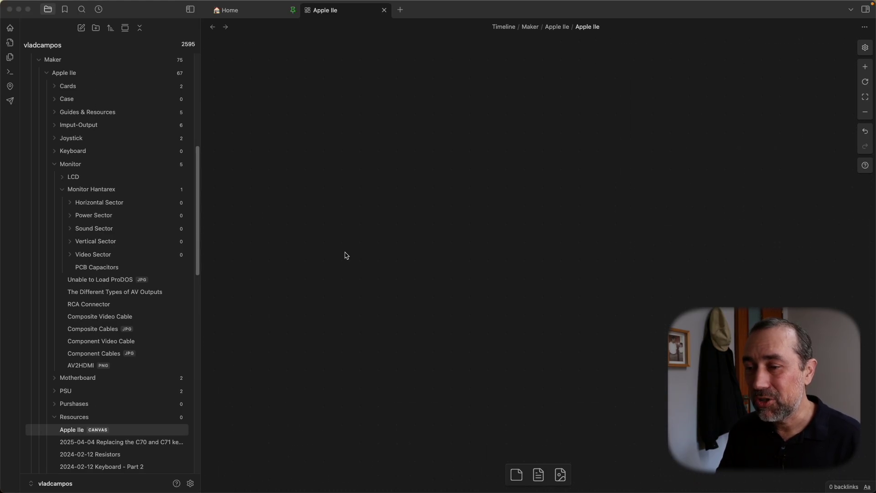
pyautogui.moveTo(346, 255); pyautogui.dragTo(695, 278)
pyautogui.moveTo(315, 262); pyautogui.dragTo(556, 325)
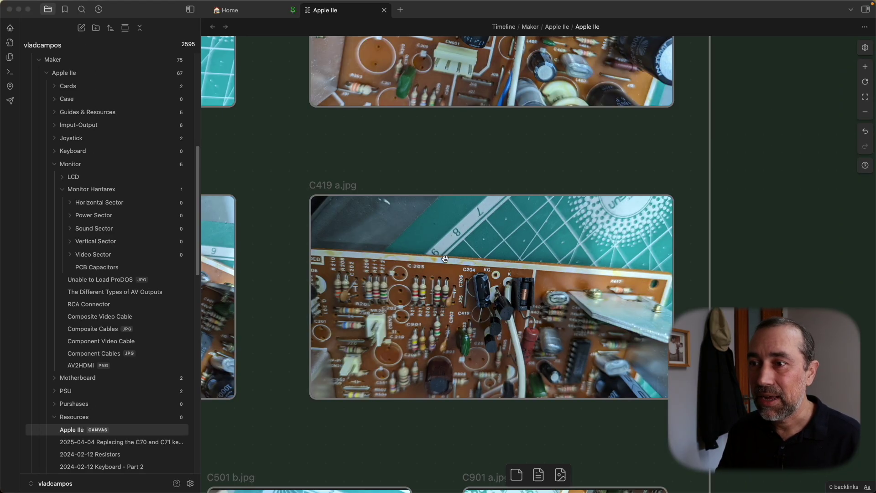
pyautogui.scroll(-5, 445, 258)
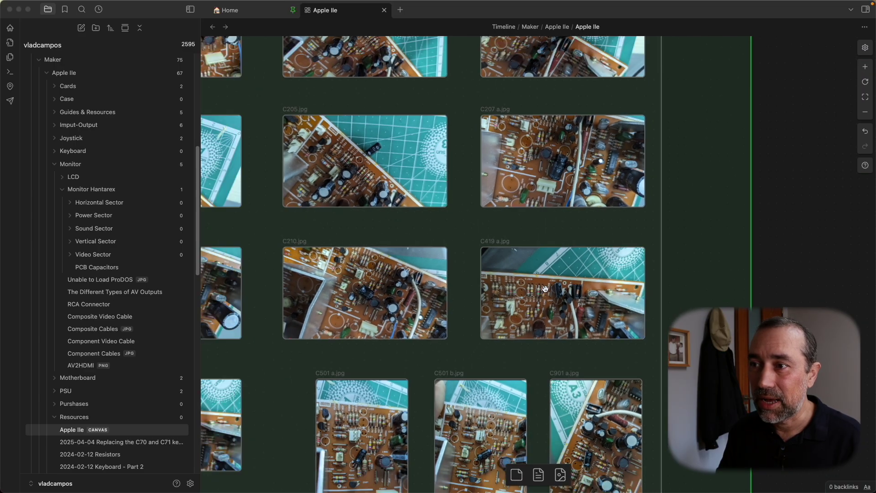
pyautogui.scroll(-5, 544, 288)
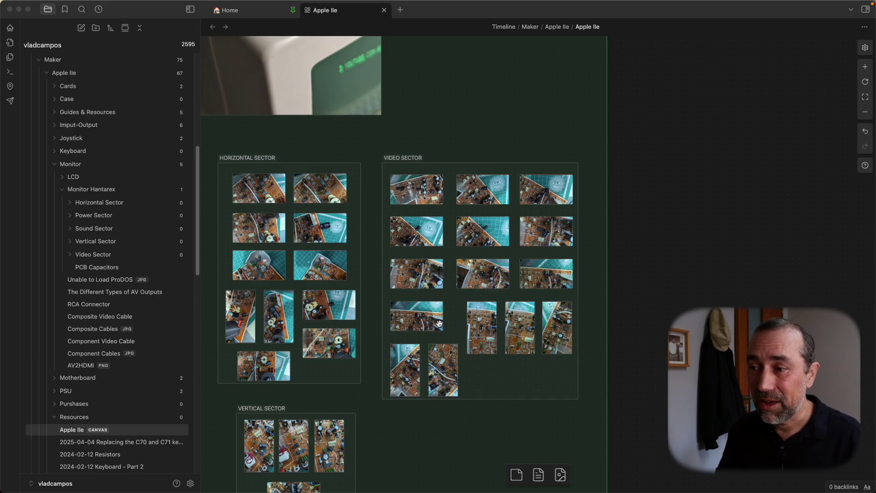
pyautogui.hscroll(-5, 319, 141)
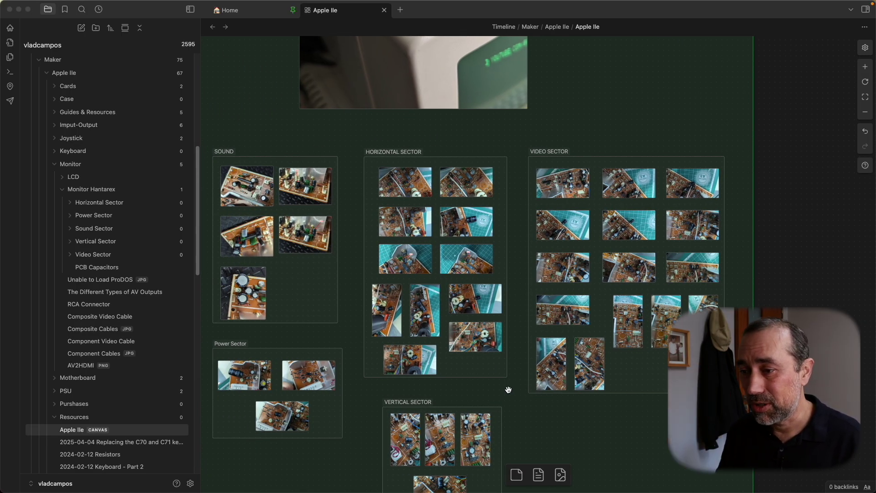
pyautogui.scroll(-6, 509, 394)
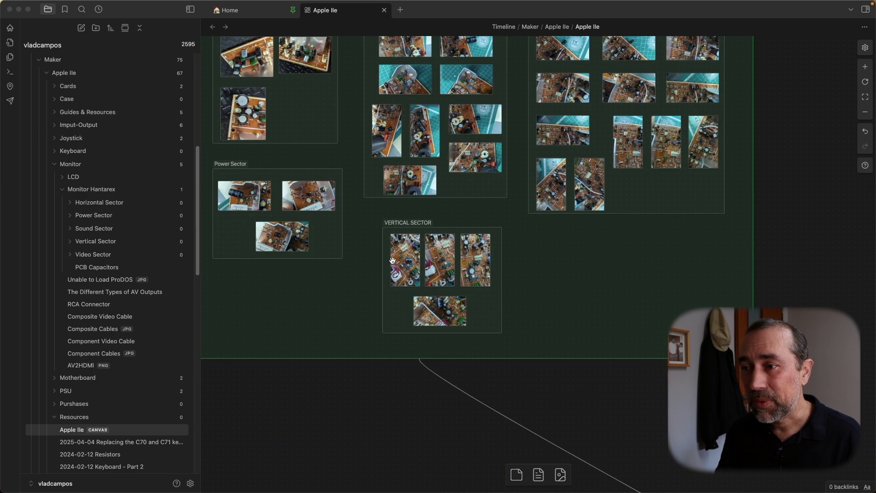
pyautogui.scroll(6, 365, 273)
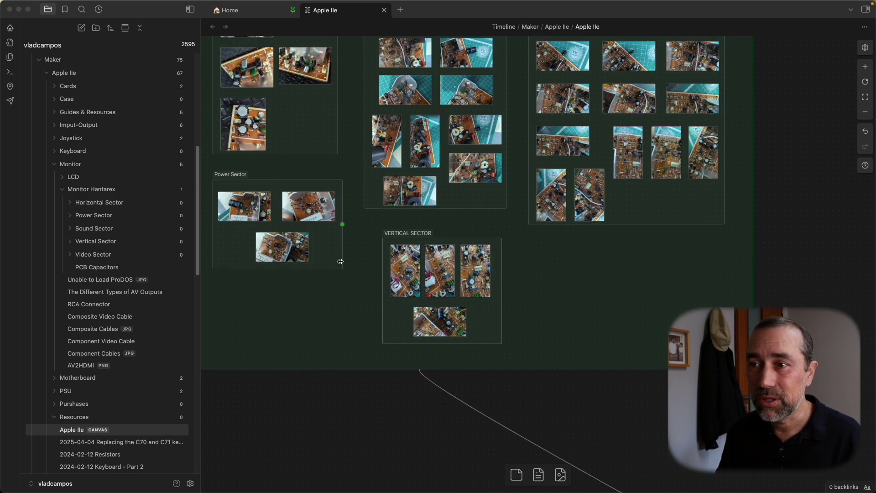
# - Zoom to the C603 photo with Shift+2, inspect C602, C603 and C608, then zoom out
pyautogui.click(299, 172)
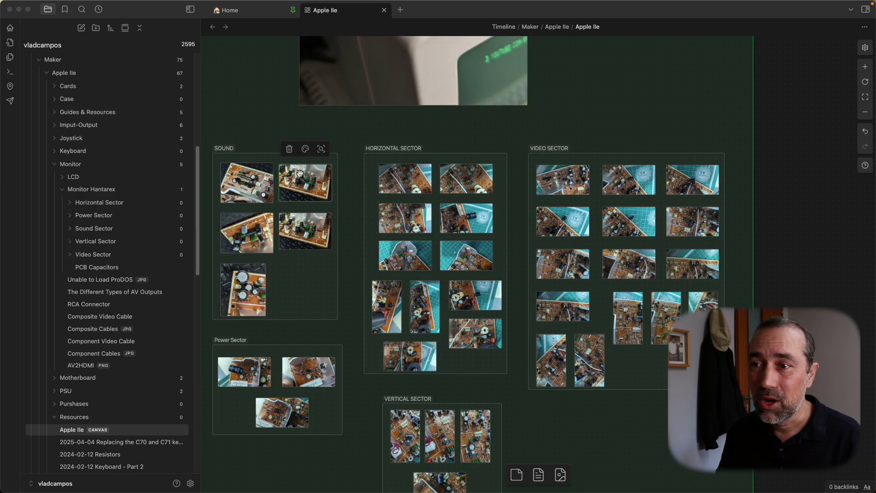
pyautogui.hotkey('shift', '2')
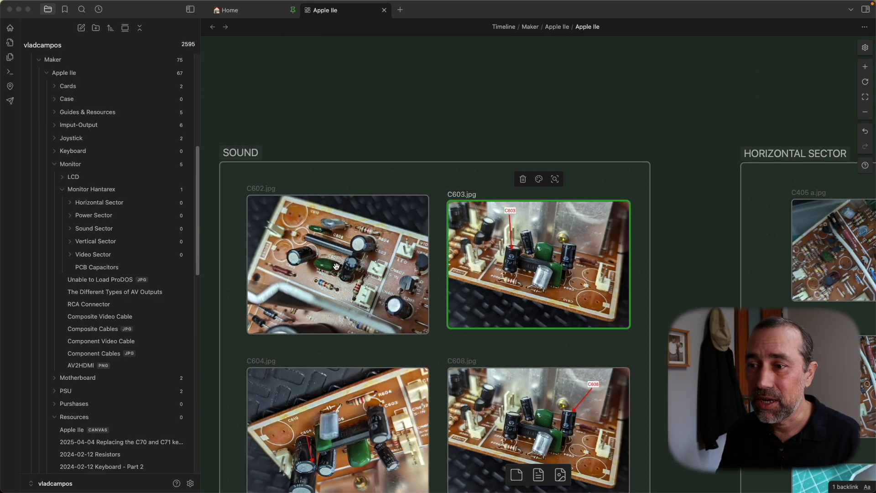
pyautogui.scroll(5, 338, 265)
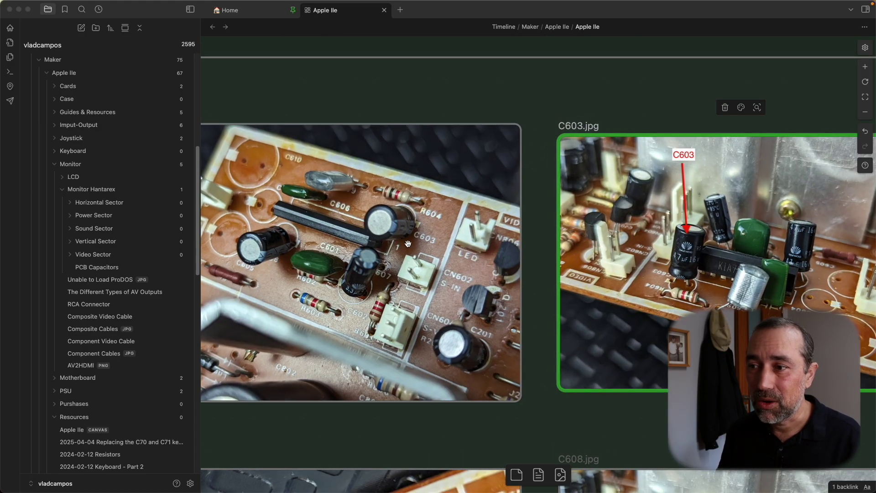
pyautogui.scroll(-3, 406, 228)
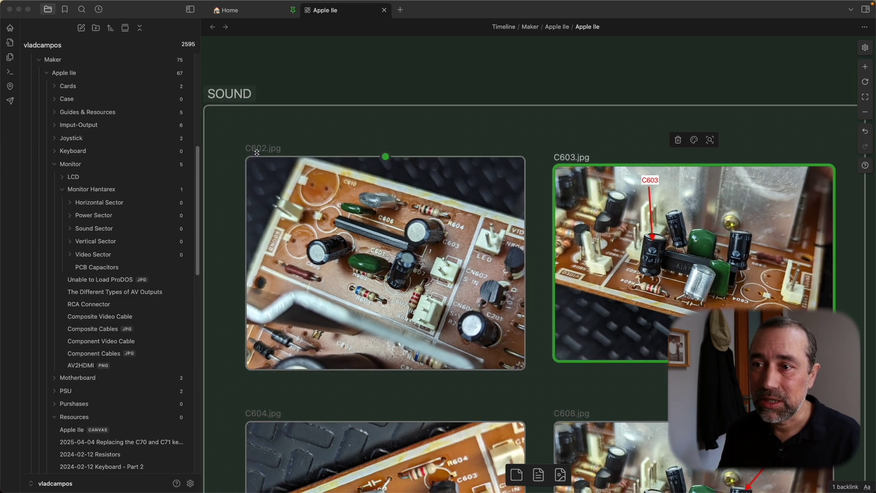
pyautogui.scroll(2, 398, 240)
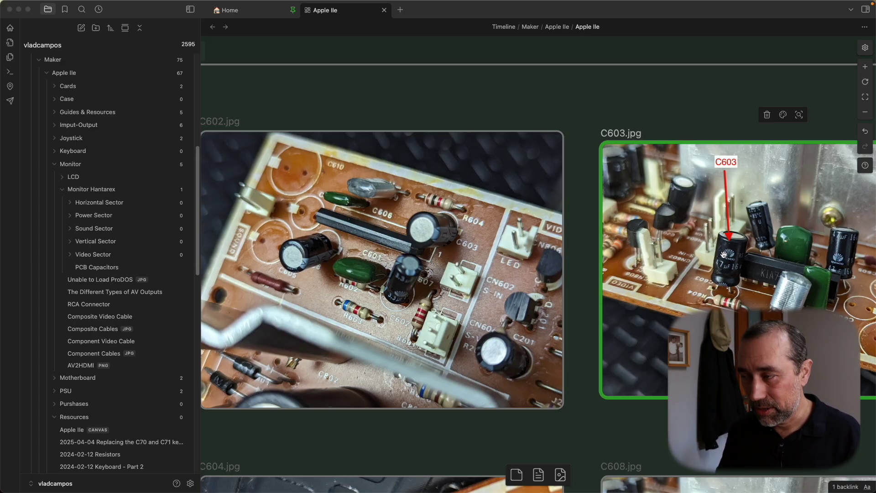
pyautogui.scroll(-3, 716, 255)
pyautogui.hotkey('shift', '2')
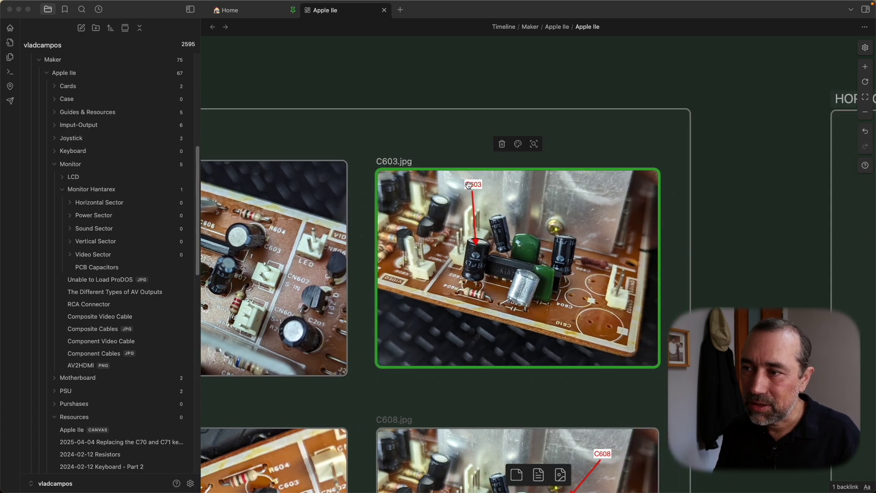
pyautogui.scroll(-5, 483, 292)
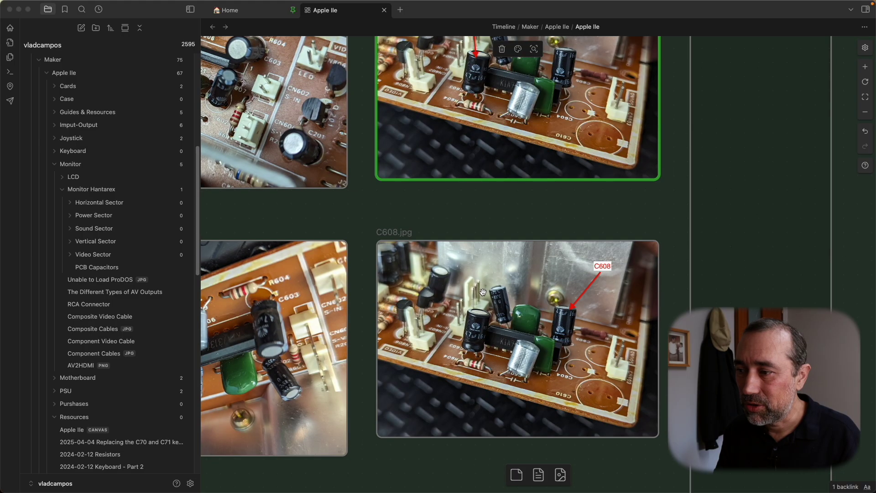
pyautogui.scroll(-1, 482, 292)
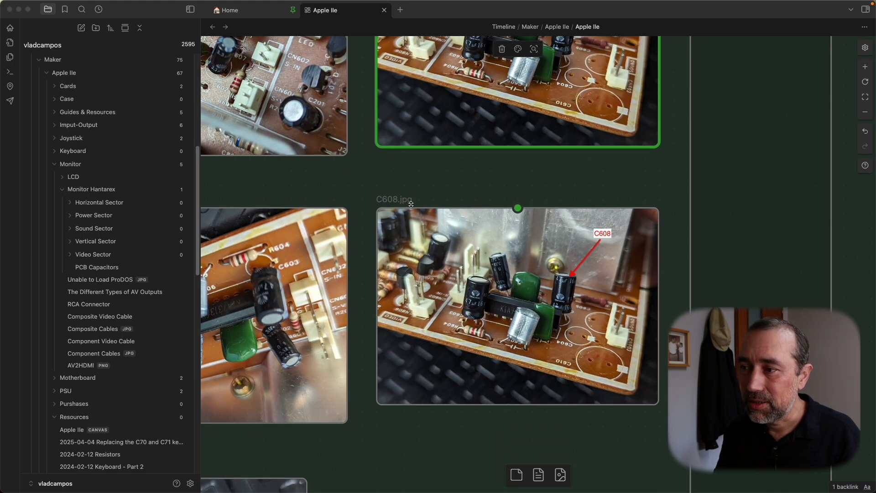
pyautogui.scroll(-5, 540, 321)
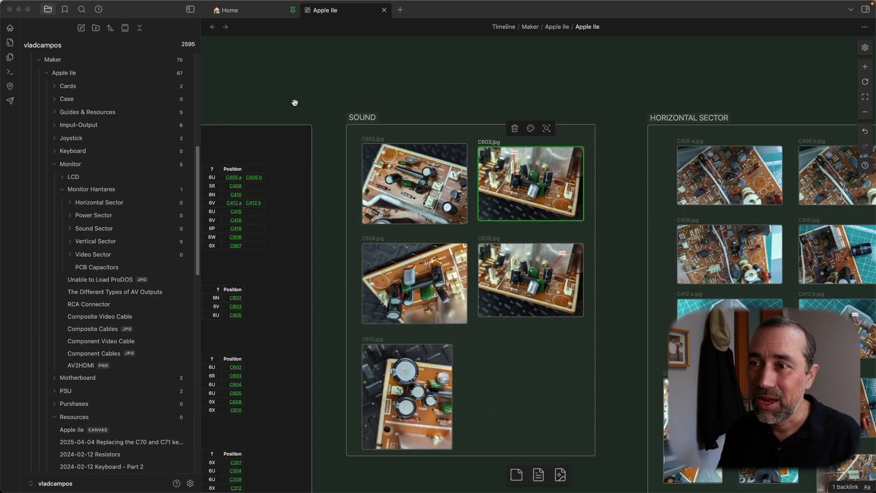
# - Read the PCB Capacitors card's uF and voltage tables, then pan to the Horizontal and Video Sector groups
pyautogui.moveTo(293, 102); pyautogui.dragTo(528, 96)
pyautogui.scroll(5, 440, 273)
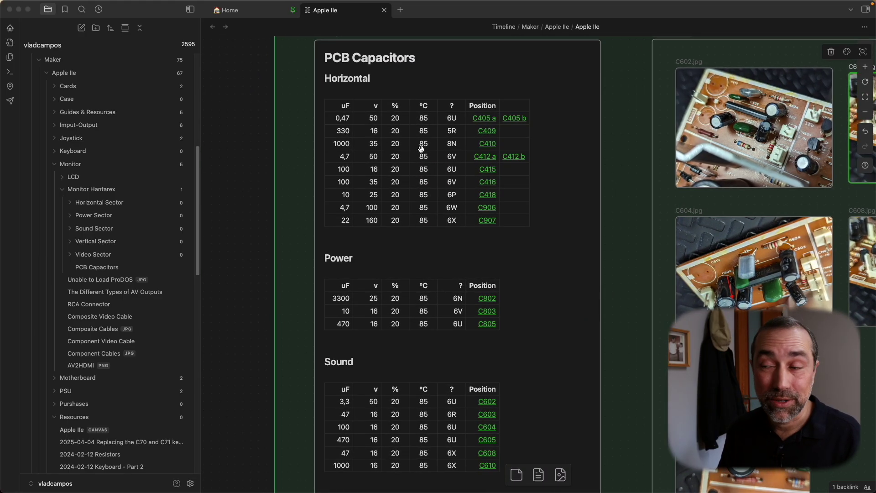
pyautogui.scroll(1, 427, 184)
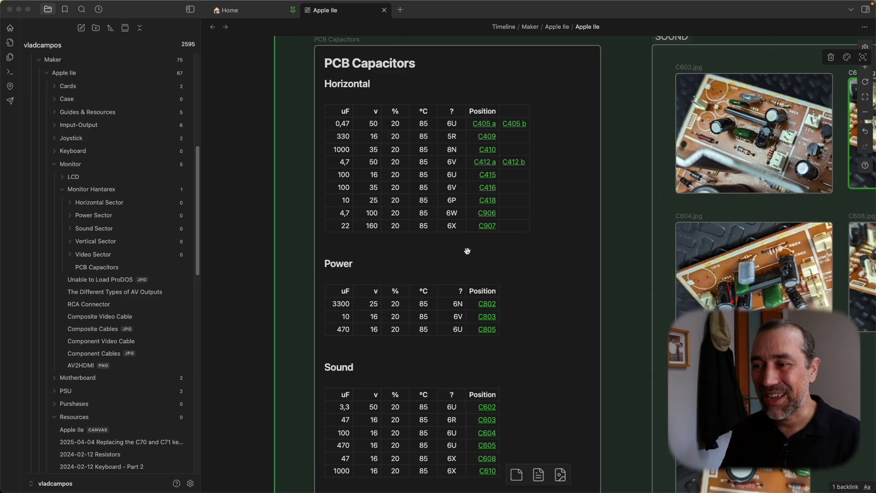
pyautogui.scroll(-10, 467, 250)
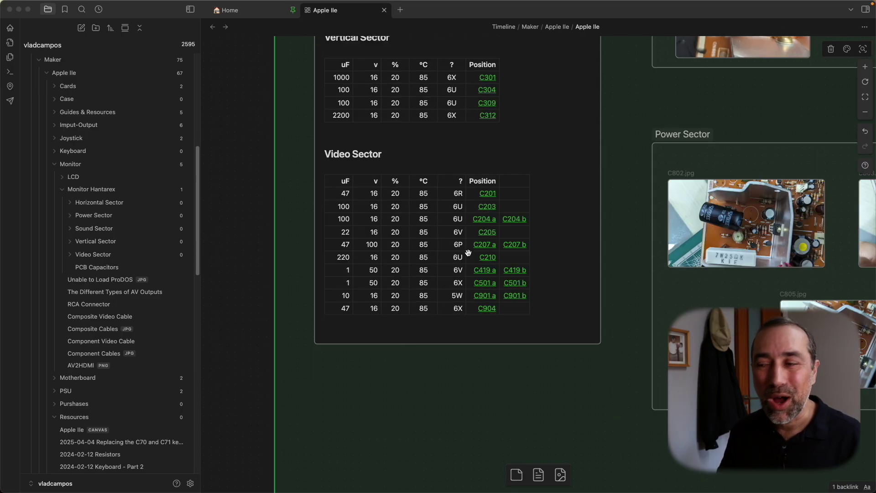
pyautogui.scroll(5, 468, 252)
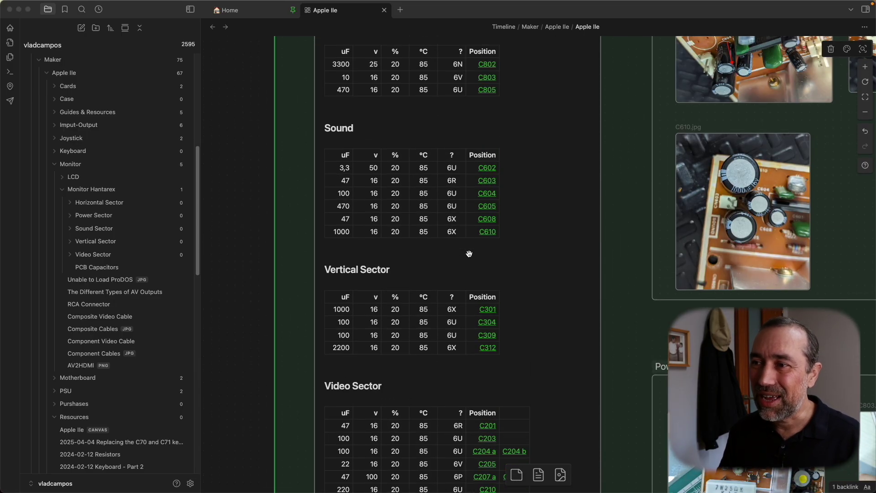
pyautogui.scroll(3, 469, 254)
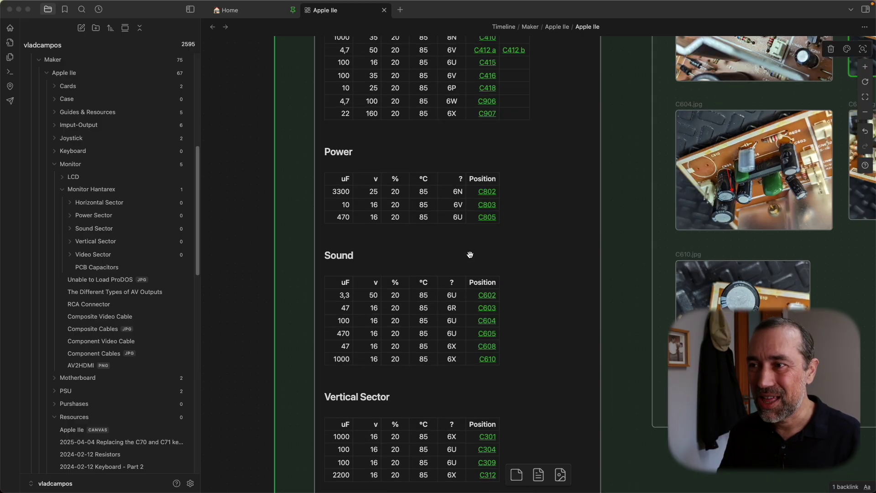
pyautogui.scroll(4, 470, 254)
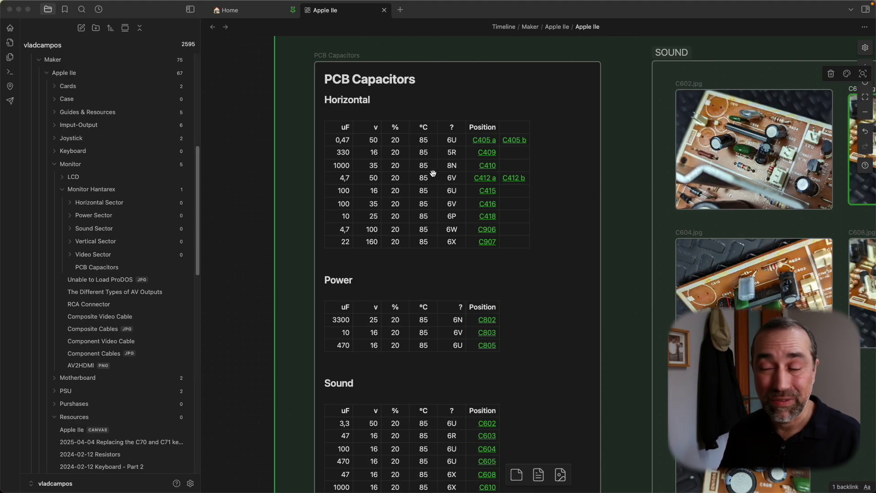
pyautogui.scroll(-3, 593, 223)
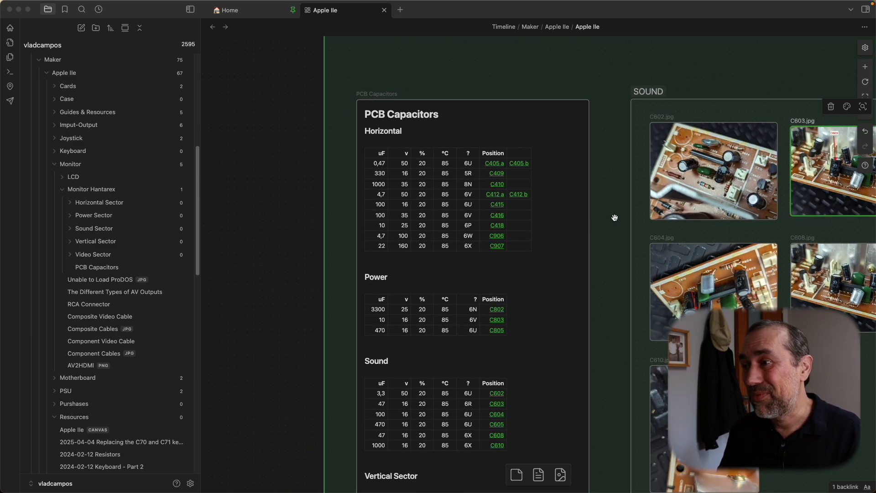
pyautogui.moveTo(615, 217); pyautogui.dragTo(406, 211)
pyautogui.moveTo(605, 229); pyautogui.dragTo(437, 199)
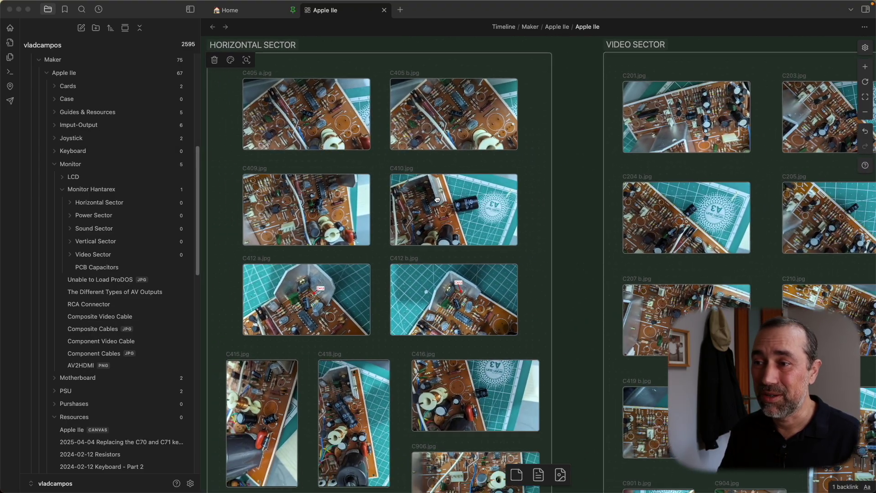
# - Scroll to the Vertical Sector photos C301, C304, C309 and C312, then zoom out over the canvas
pyautogui.scroll(-5, 438, 206)
pyautogui.scroll(-5, 444, 226)
pyautogui.scroll(-5, 444, 226)
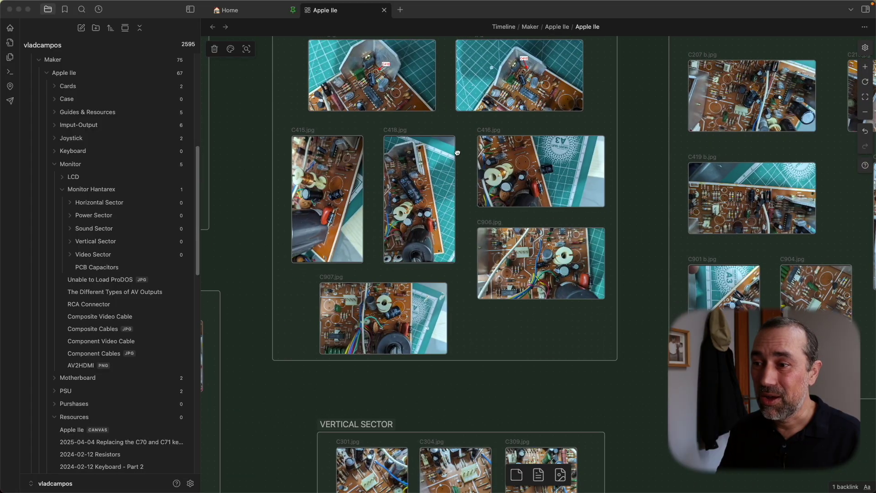
pyautogui.scroll(-5, 457, 189)
pyautogui.scroll(-2, 487, 192)
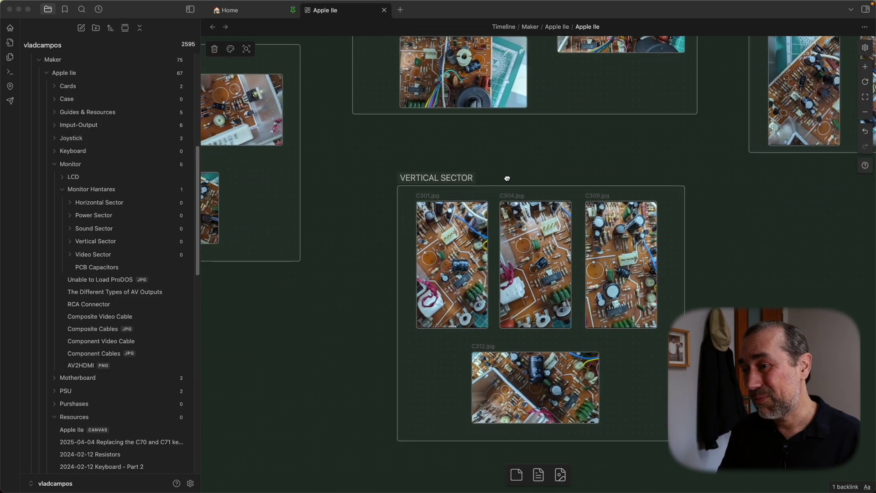
pyautogui.scroll(-5, 442, 225)
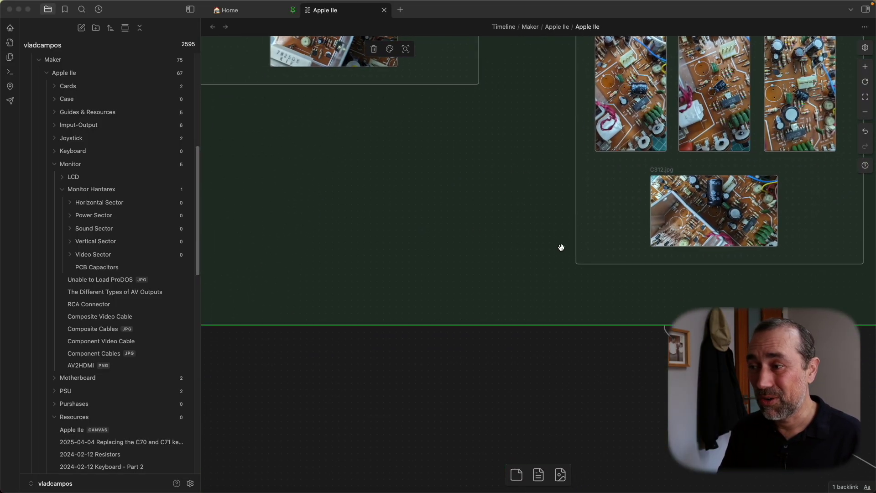
pyautogui.scroll(-5, 456, 225)
pyautogui.scroll(-10, 471, 312)
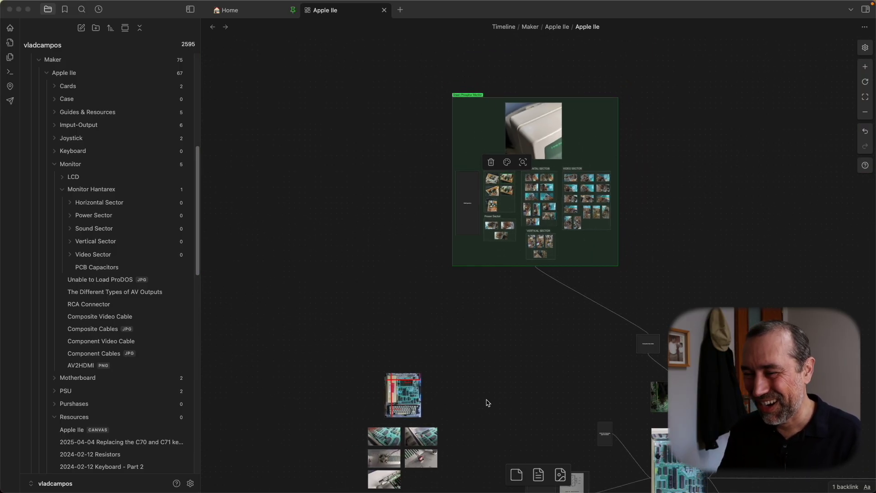
# - Zoom in on the Apple IIe dimensions photo, then bring the PSU and Quick Reference Guides groups into view
pyautogui.moveTo(484, 401); pyautogui.dragTo(382, 165)
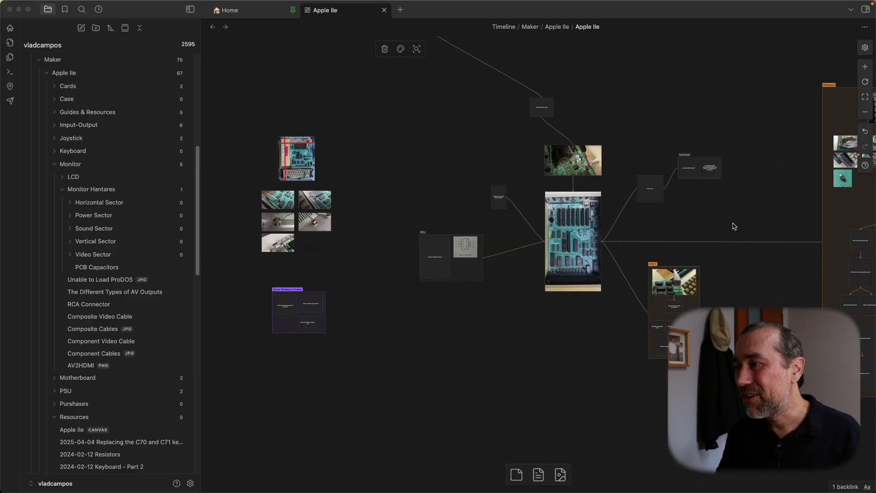
pyautogui.scroll(10, 287, 243)
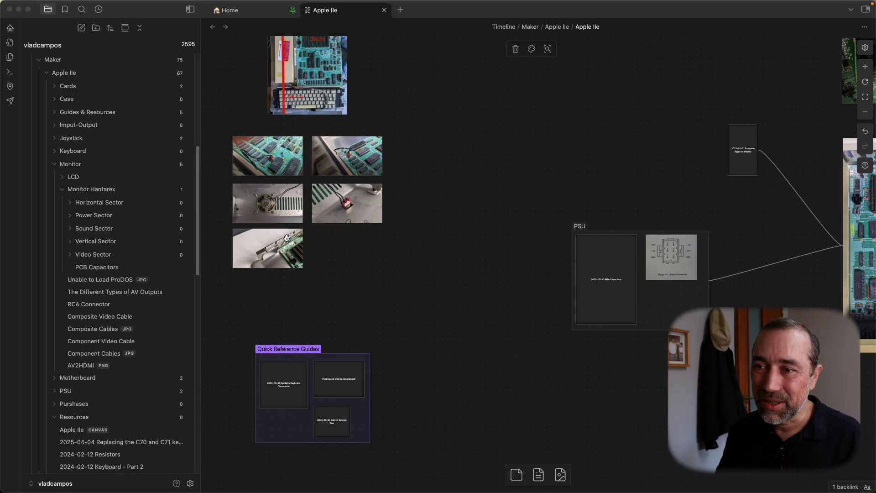
pyautogui.moveTo(351, 271); pyautogui.dragTo(447, 354)
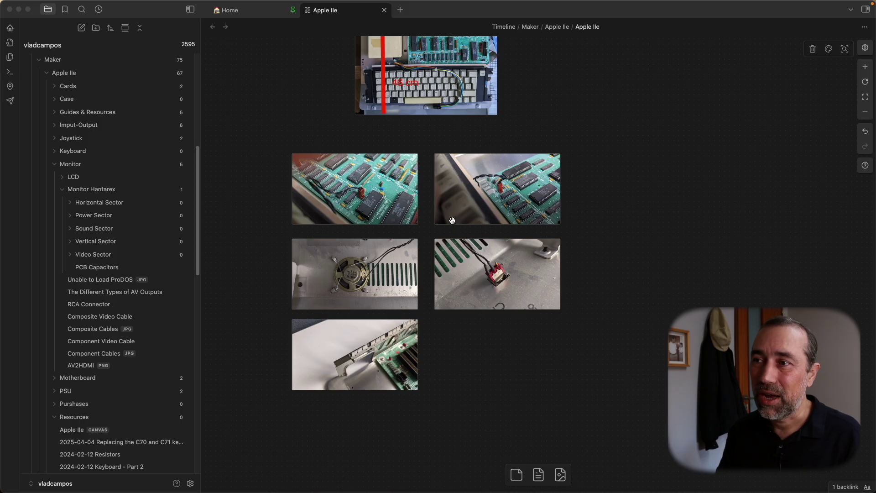
pyautogui.scroll(10, 452, 220)
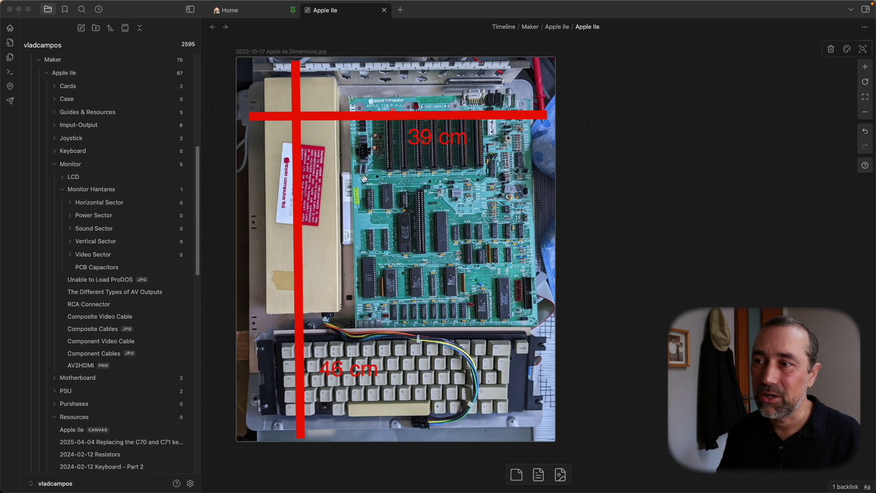
pyautogui.scroll(1, 417, 269)
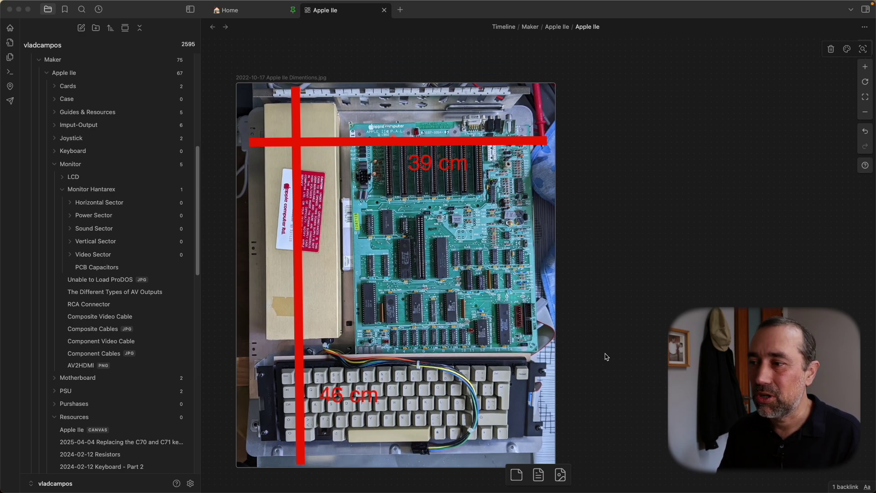
pyautogui.scroll(-5, 606, 356)
# - Centre and zoom into the Quick Reference Guides group beside the PSU group
pyautogui.moveTo(662, 346); pyautogui.dragTo(535, 113)
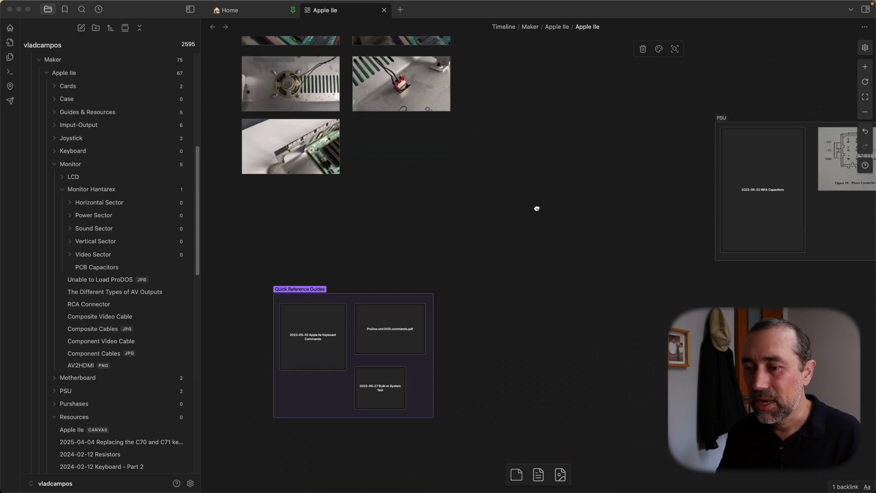
pyautogui.moveTo(536, 208); pyautogui.dragTo(588, 111)
pyautogui.scroll(3, 330, 273)
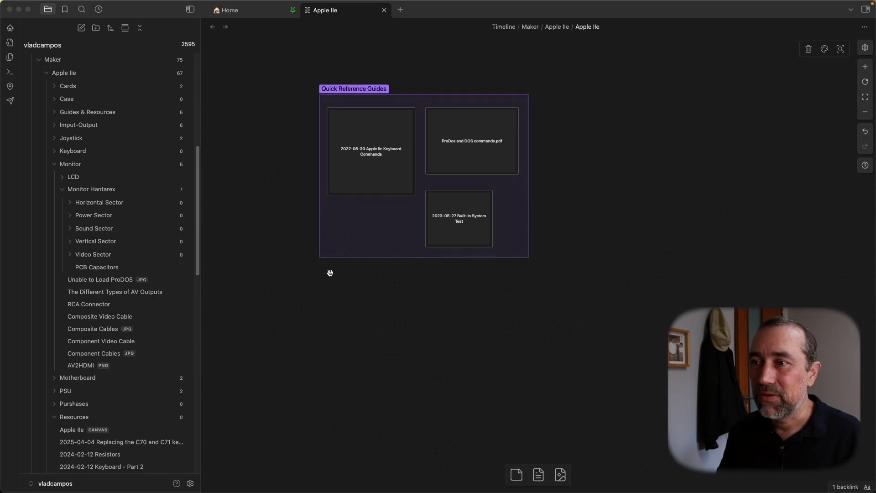
pyautogui.scroll(5, 330, 272)
pyautogui.scroll(5, 362, 242)
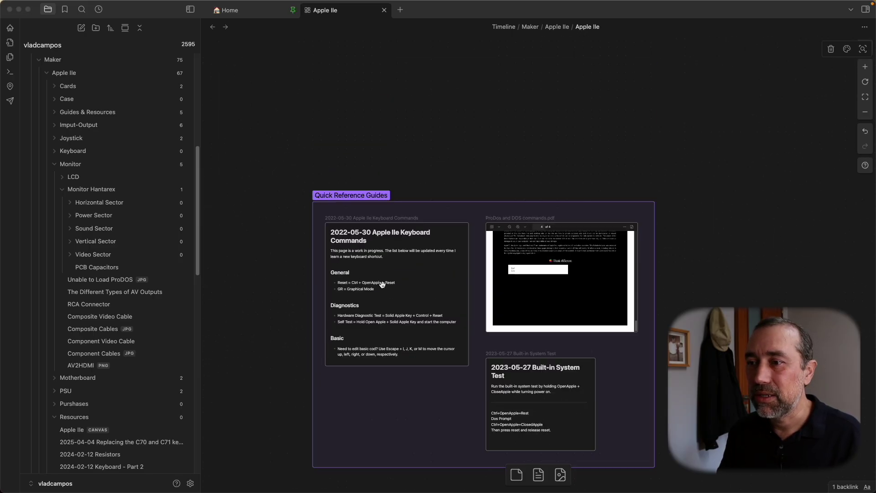
pyautogui.scroll(5, 382, 284)
pyautogui.scroll(-2, 456, 289)
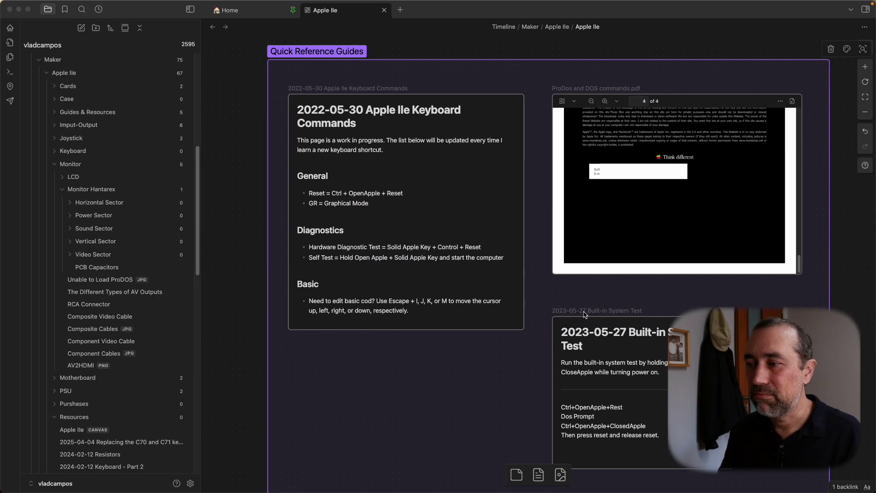
pyautogui.scroll(2, 653, 227)
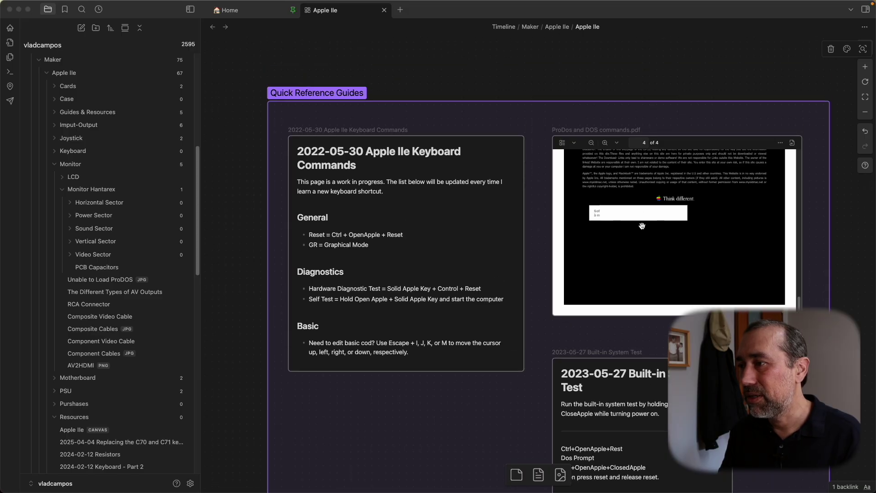
# - Scroll the ProDos and DOS commands PDF back to page 1, then dismiss the add-item menu
pyautogui.click(641, 227)
pyautogui.scroll(15, 642, 227)
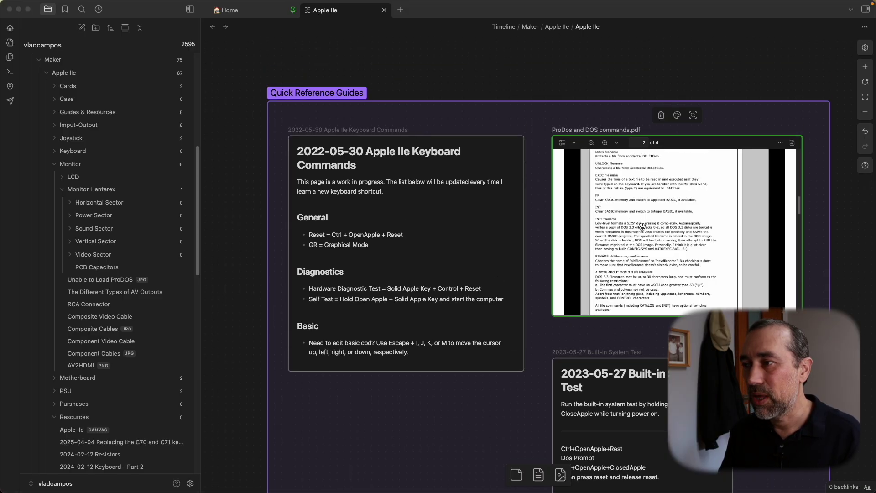
pyautogui.scroll(8, 644, 227)
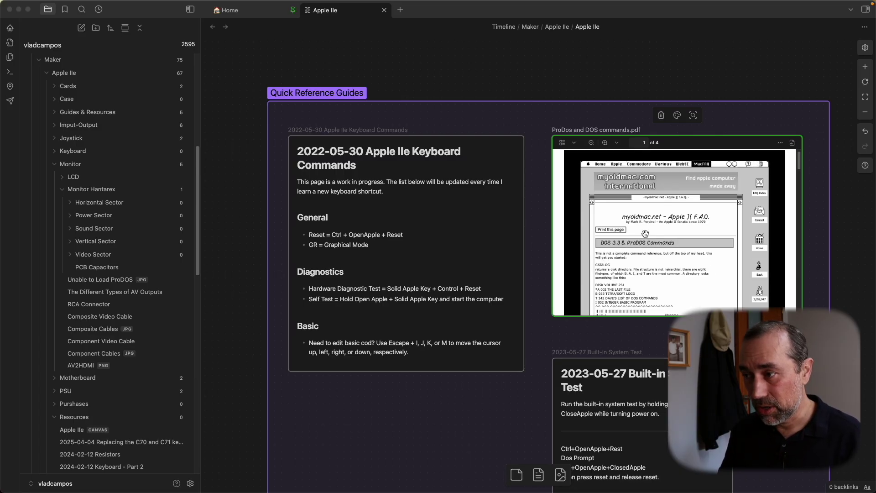
pyautogui.moveTo(657, 231)
pyautogui.mouseDown()
pyautogui.moveTo(300, 229)
pyautogui.moveTo(711, 213)
pyautogui.moveTo(652, 225)
pyautogui.moveTo(660, 231)
pyautogui.mouseUp()
pyautogui.moveTo(674, 60); pyautogui.dragTo(577, 79)
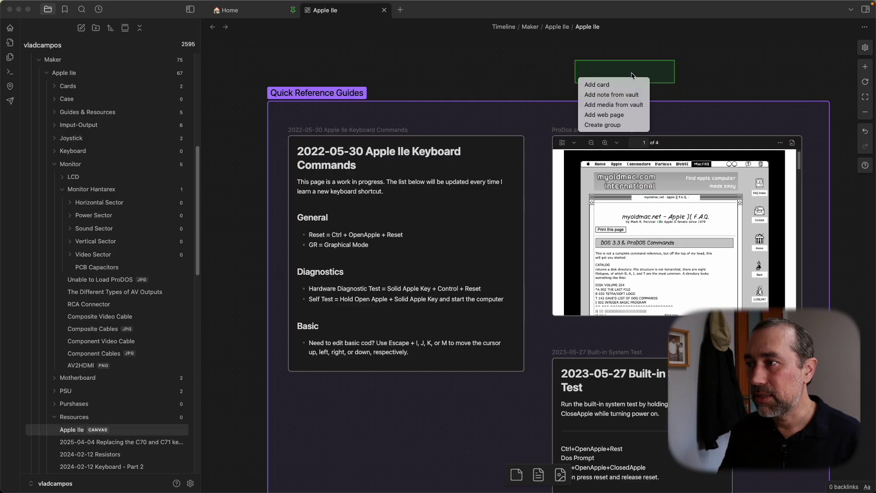
pyautogui.click(773, 57)
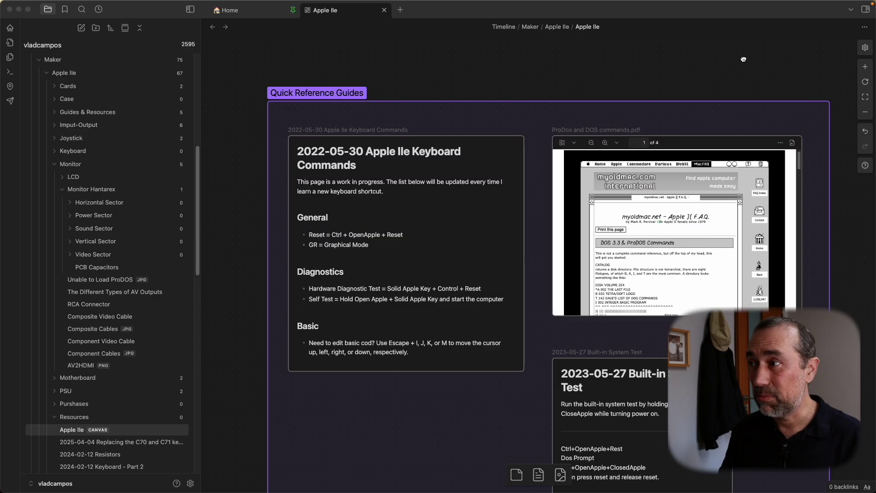
# - Pan past the guides and PSU group to centre the Apple IIe motherboard photo and Cards in Use card
pyautogui.moveTo(743, 59); pyautogui.dragTo(505, 118)
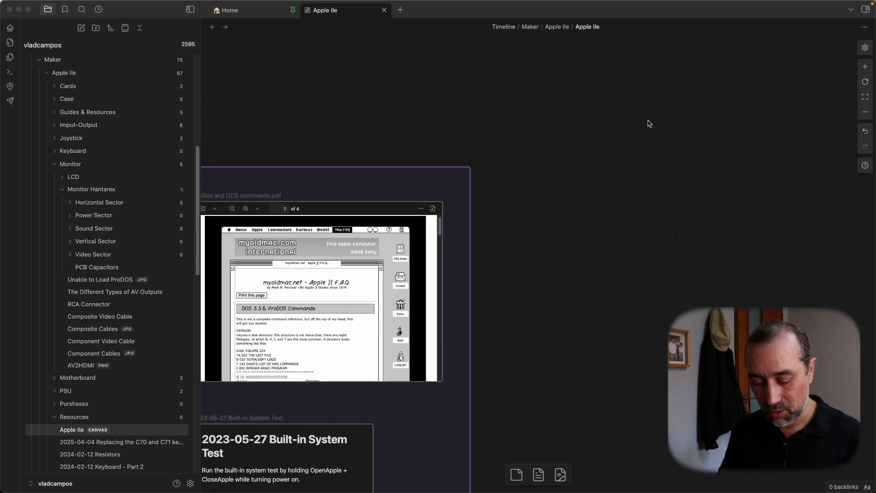
pyautogui.hscroll(5, 485, 157)
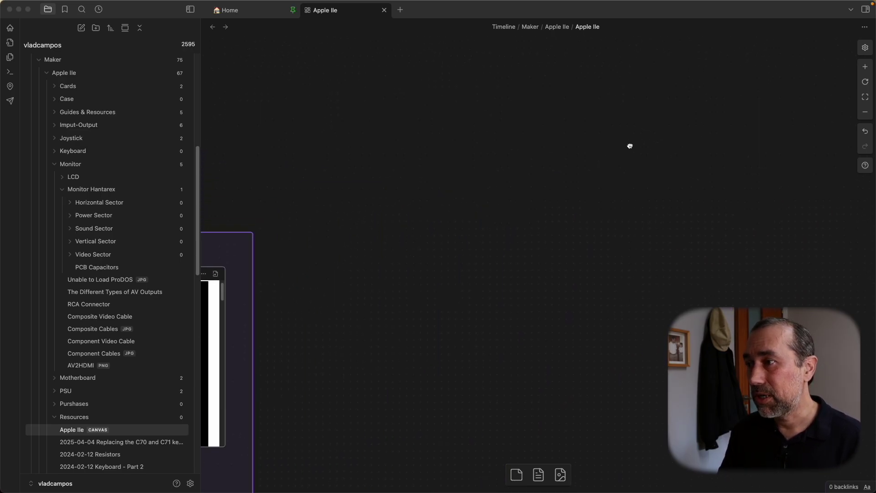
pyautogui.scroll(-5, 521, 230)
pyautogui.moveTo(610, 131); pyautogui.dragTo(342, 230)
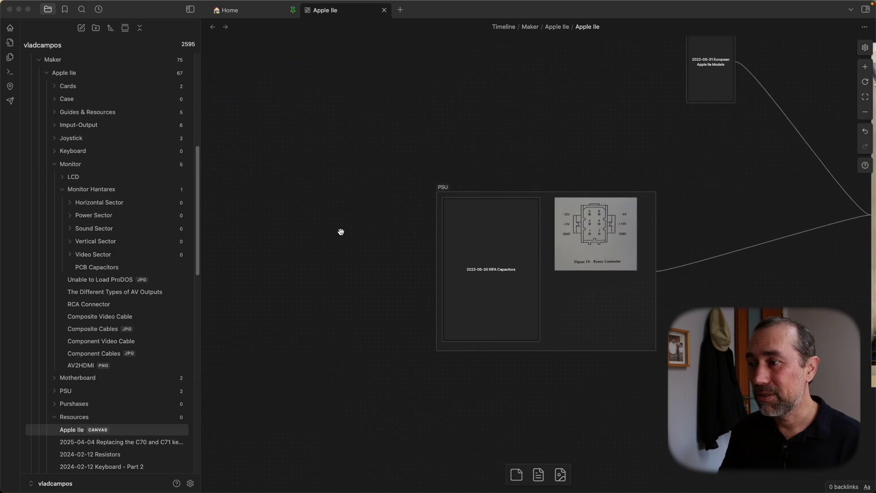
pyautogui.moveTo(627, 151); pyautogui.dragTo(354, 271)
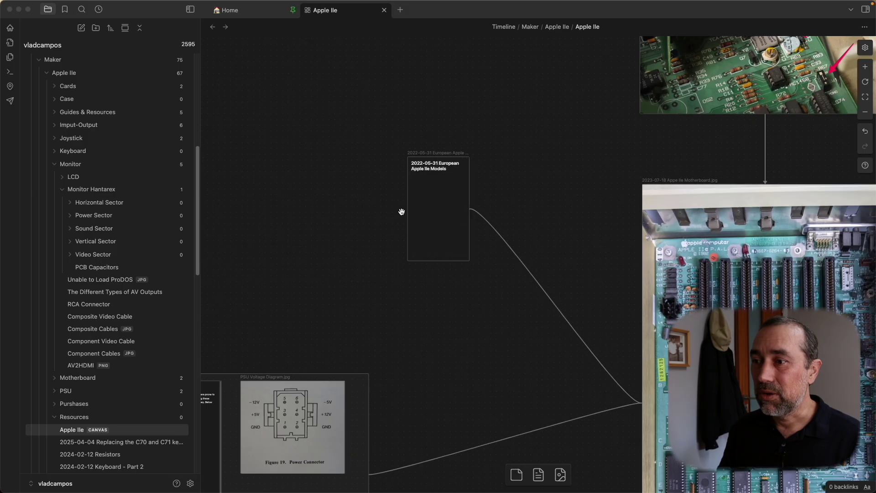
pyautogui.scroll(10, 404, 201)
pyautogui.scroll(-1, 508, 301)
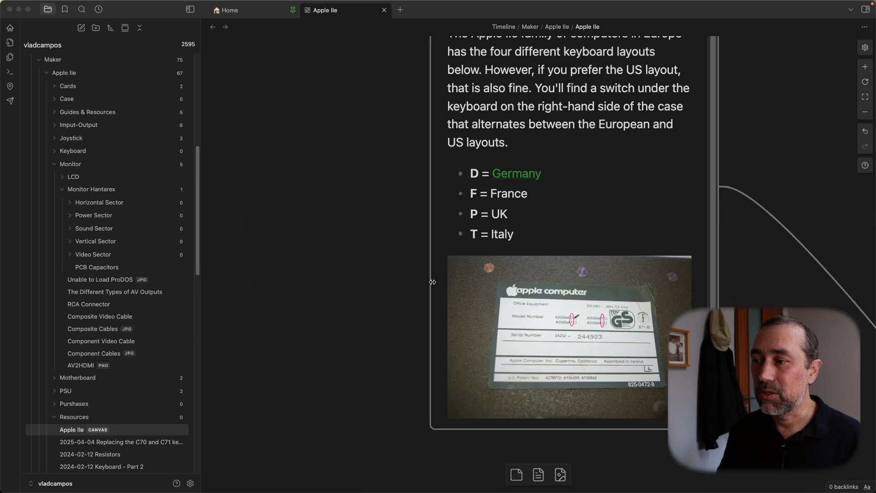
pyautogui.scroll(-10, 348, 276)
pyautogui.moveTo(661, 245); pyautogui.dragTo(246, 86)
# - Zoom into the Cards in Use slot table and board photo, then zoom out to reveal the SoftCard group
pyautogui.hscroll(5, 246, 87)
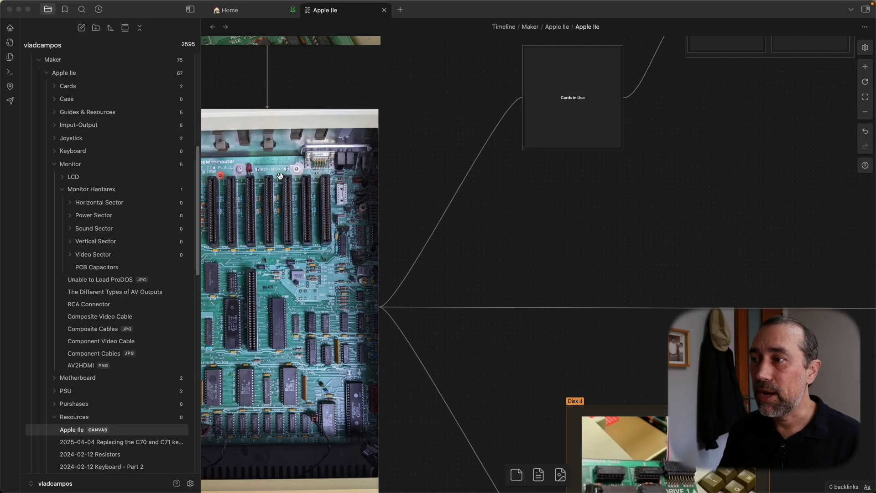
pyautogui.hscroll(5, 519, 231)
pyautogui.scroll(4, 519, 230)
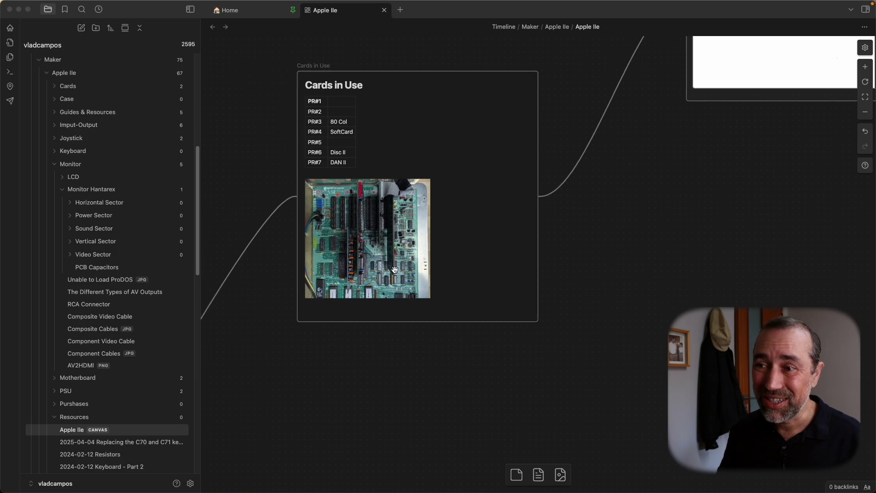
pyautogui.scroll(6, 355, 192)
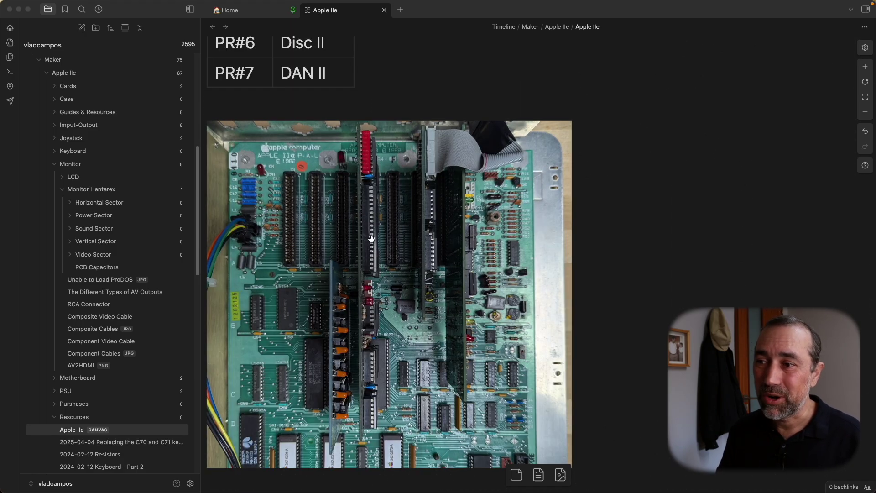
pyautogui.scroll(-5, 371, 239)
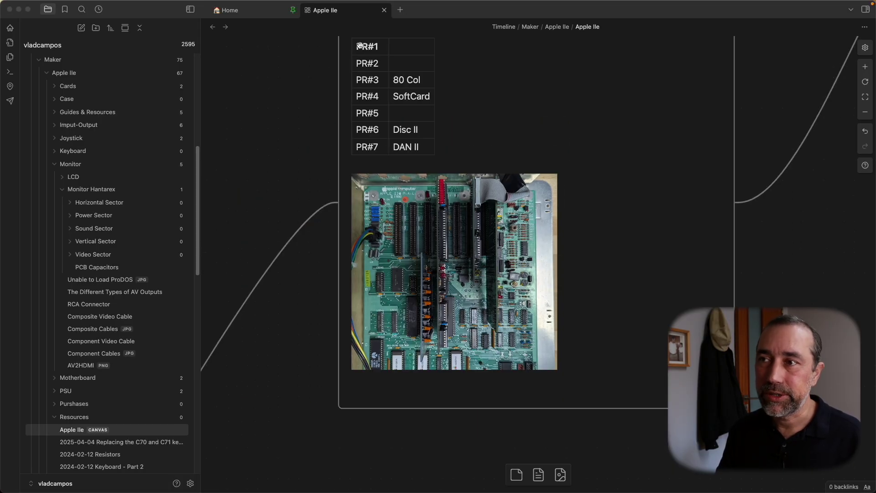
pyautogui.scroll(4, 378, 249)
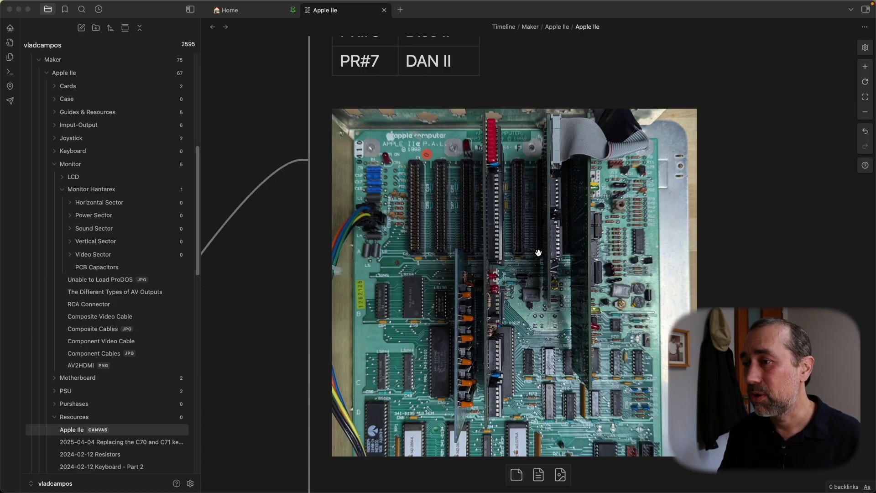
pyautogui.scroll(5, 409, 191)
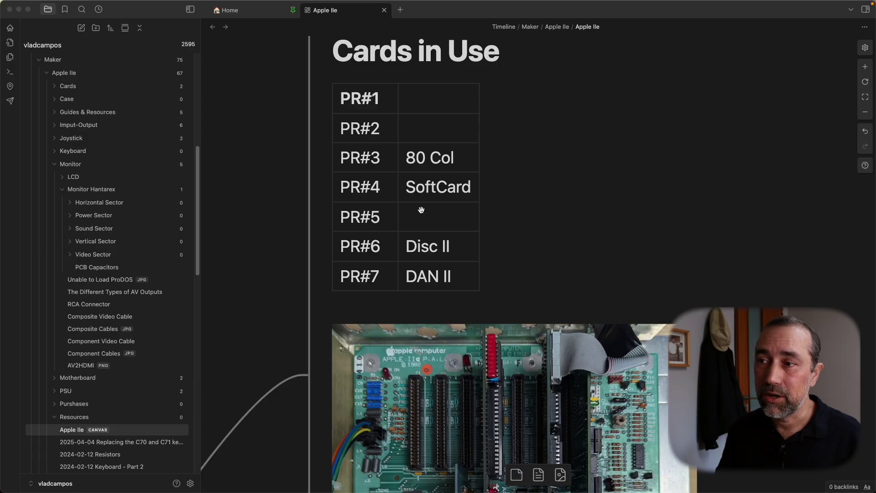
pyautogui.scroll(-5, 739, 297)
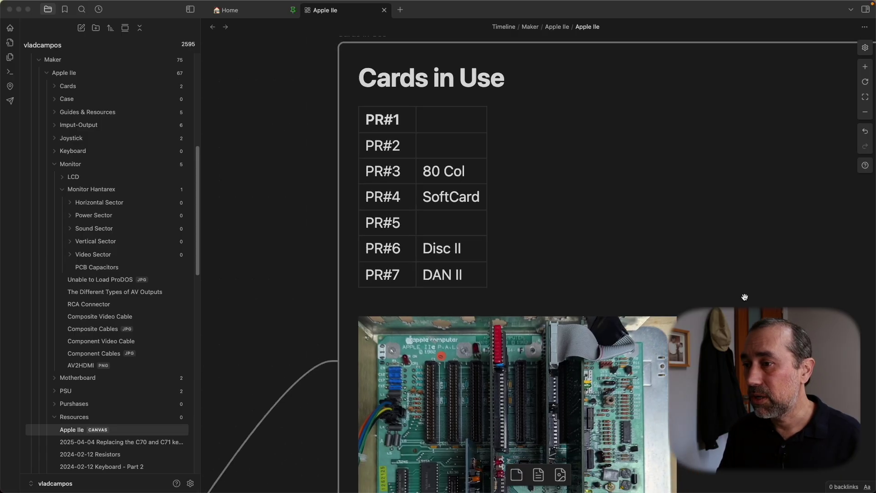
# - Delete the missing CPM Reference Manual PDF card from the SoftCard group
pyautogui.scroll(-3, 745, 305)
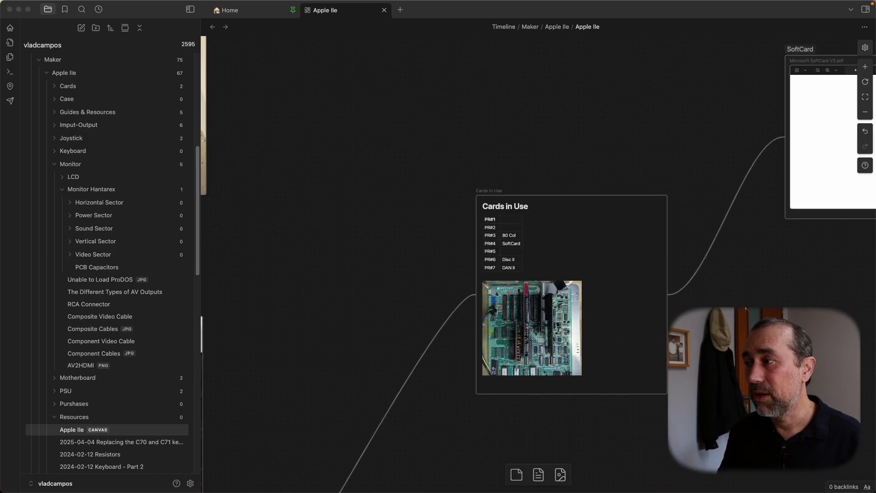
pyautogui.moveTo(817, 273); pyautogui.dragTo(455, 249)
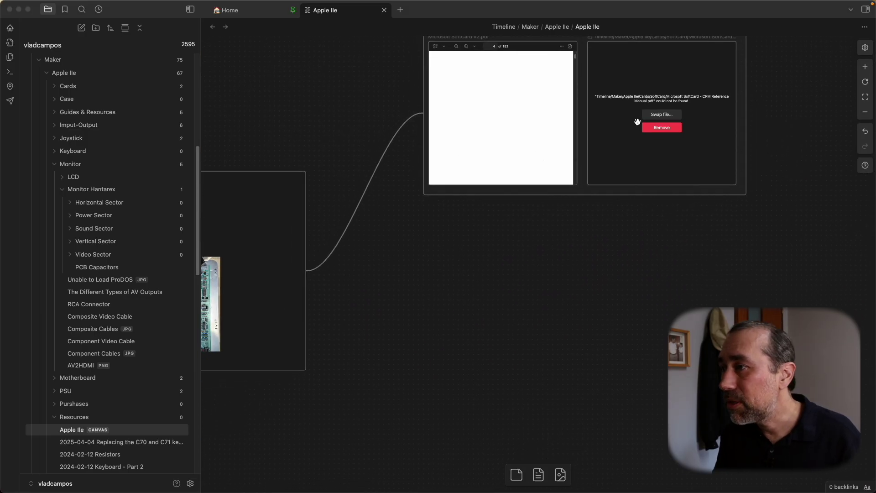
pyautogui.moveTo(654, 129); pyautogui.dragTo(663, 172)
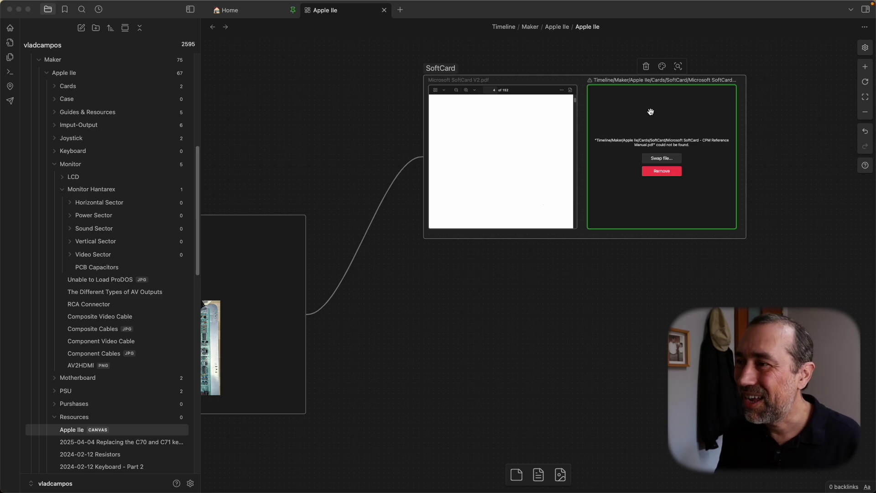
pyautogui.press('BackSpace')
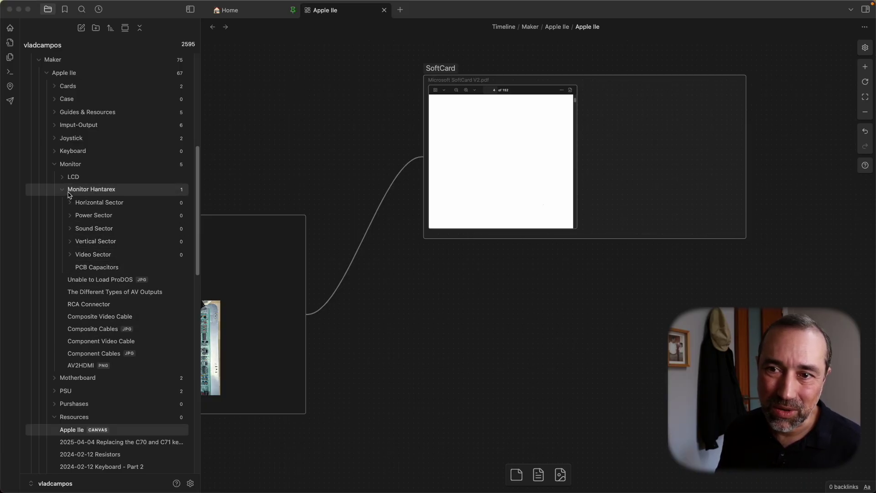
# - Collapse the Monitor Hantarex and Monitor folders in the file explorer
pyautogui.moveTo(69, 194)
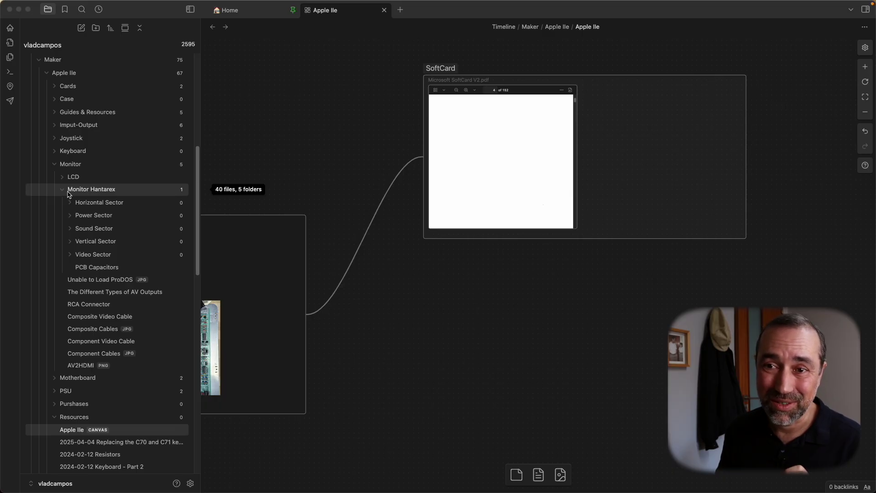
pyautogui.click(64, 192)
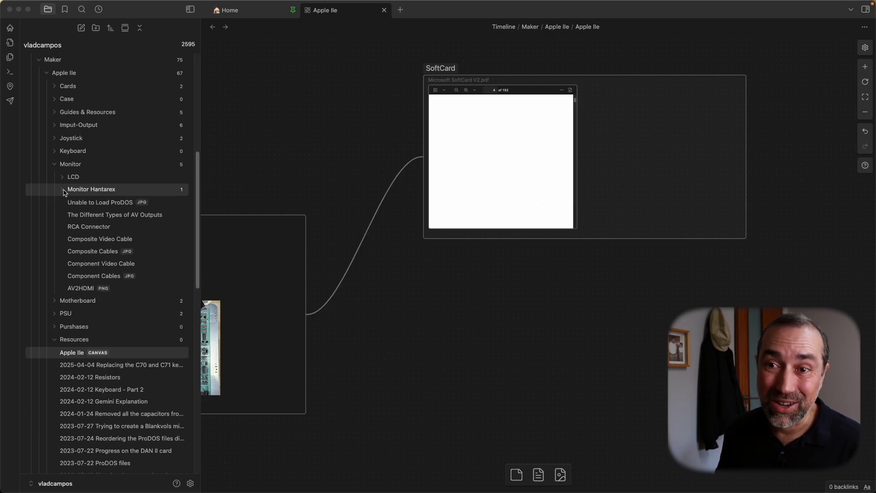
pyautogui.click(56, 166)
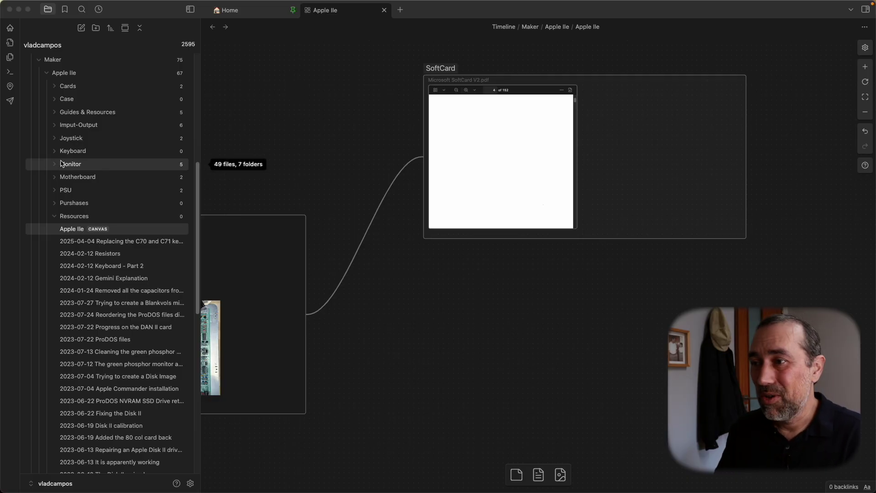
# - Move the SoftCard V2 PDF right and add an enlarged Microsoft SoftCard V1 PDF to the SoftCard group
pyautogui.click(64, 86)
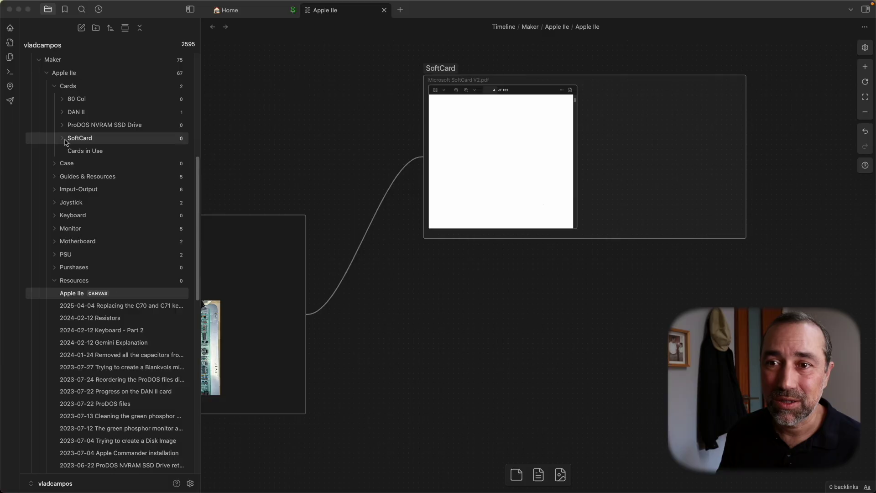
pyautogui.click(71, 138)
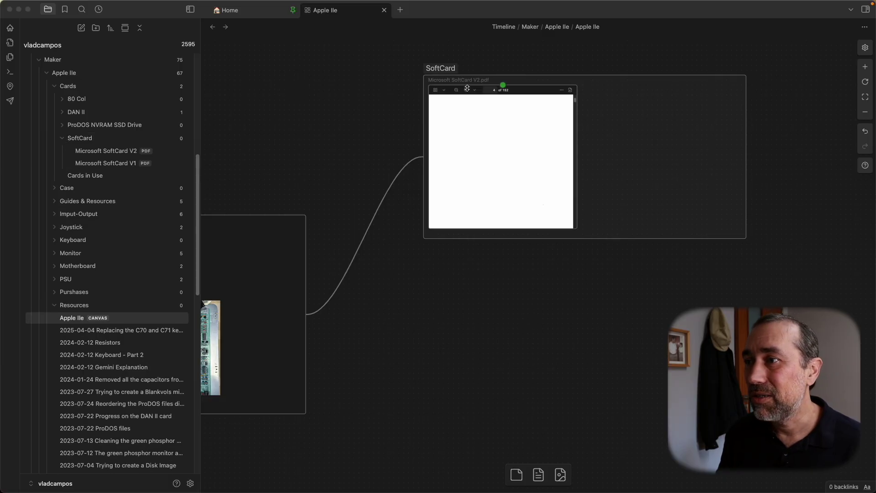
pyautogui.moveTo(484, 92); pyautogui.dragTo(643, 92)
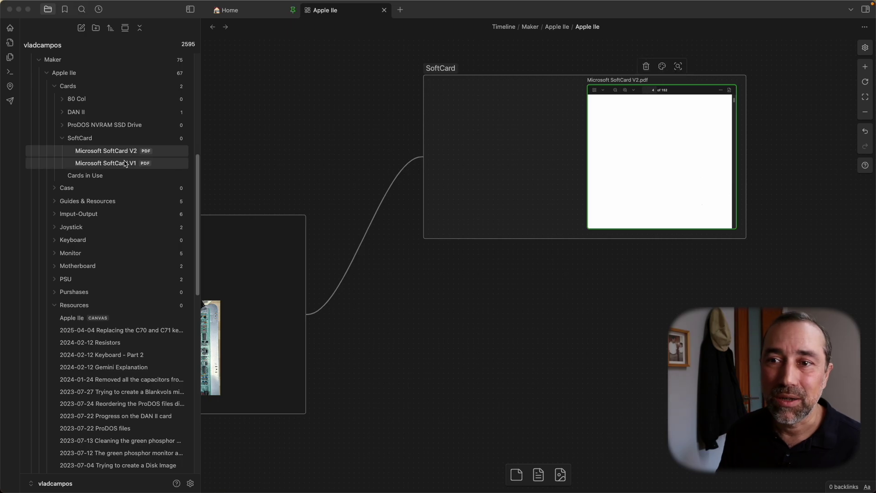
pyautogui.moveTo(110, 163); pyautogui.dragTo(480, 90)
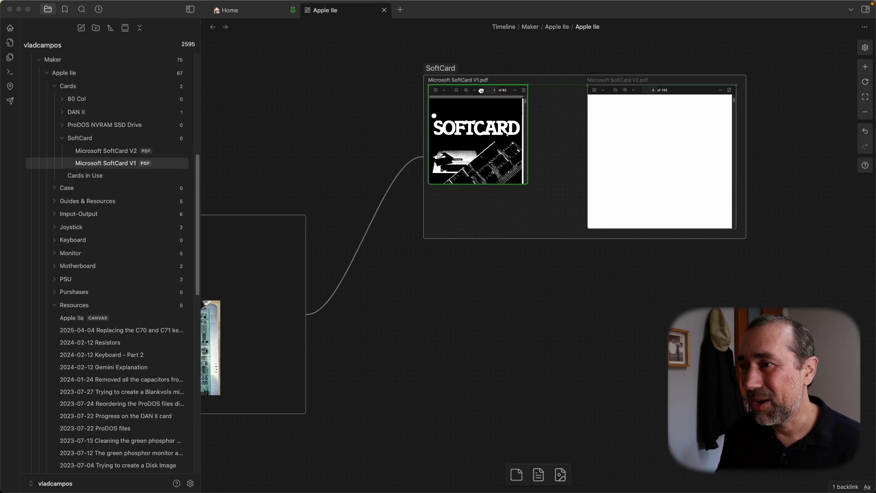
pyautogui.moveTo(527, 184); pyautogui.dragTo(578, 228)
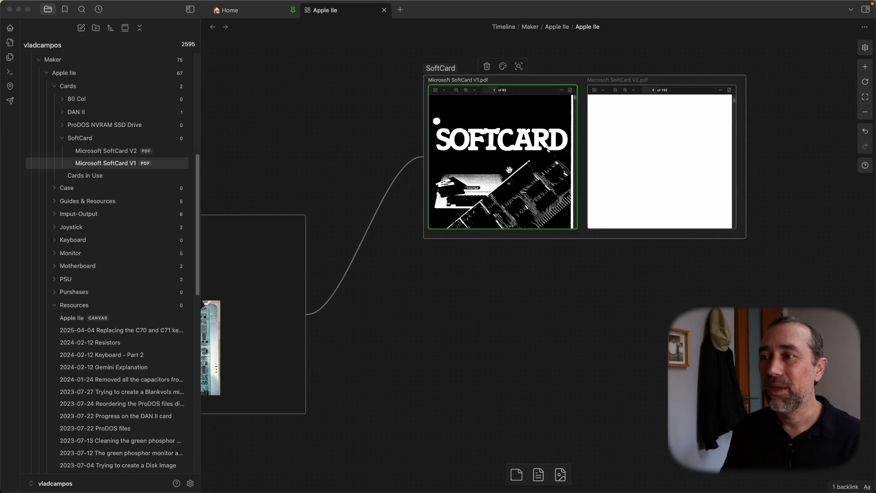
# - Scroll the SoftCard V1 PDF, then reload the Apple IIe canvas from the file explorer
pyautogui.scroll(-5, 509, 170)
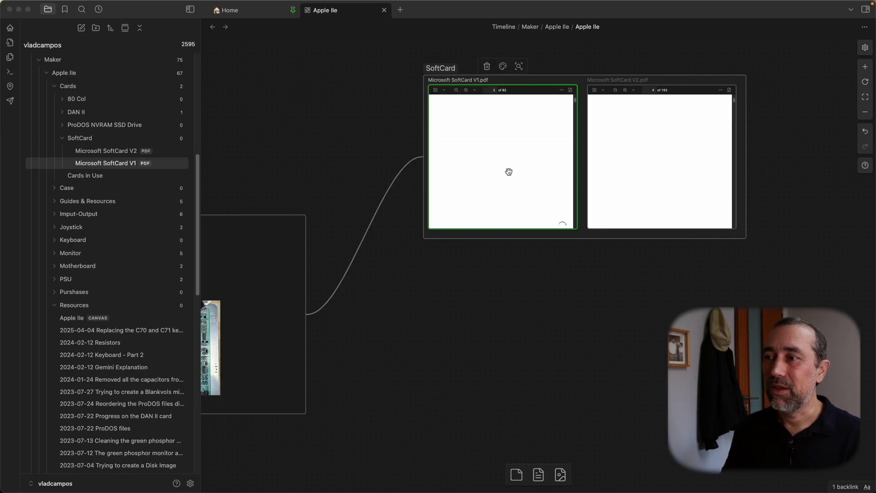
pyautogui.scroll(-1, 508, 173)
pyautogui.click(509, 309)
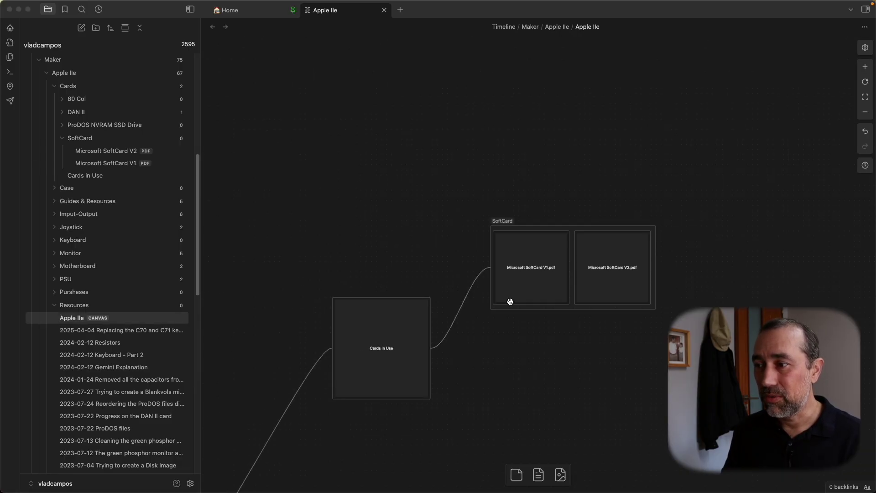
# - Zoom into the SoftCard V1 manual node and scroll its pages to the table of contents
pyautogui.scroll(5, 510, 301)
pyautogui.scroll(-3, 531, 251)
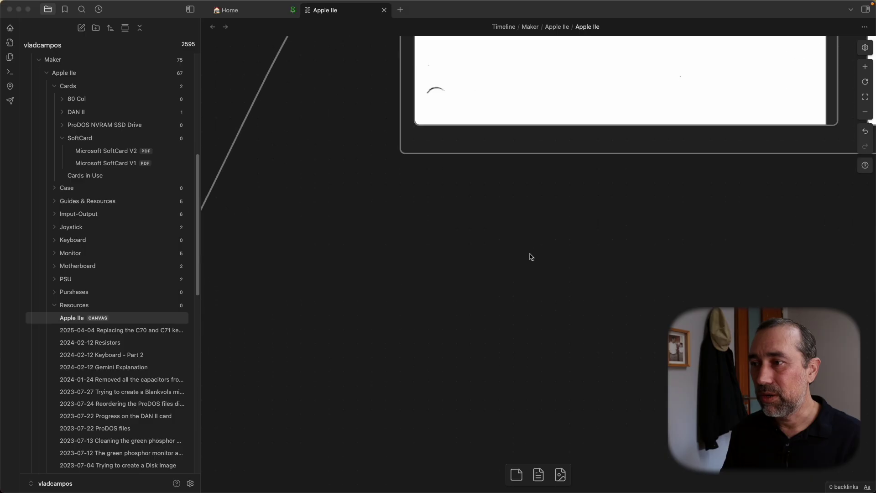
pyautogui.scroll(1, 531, 256)
pyautogui.click(495, 97)
pyautogui.scroll(5, 484, 232)
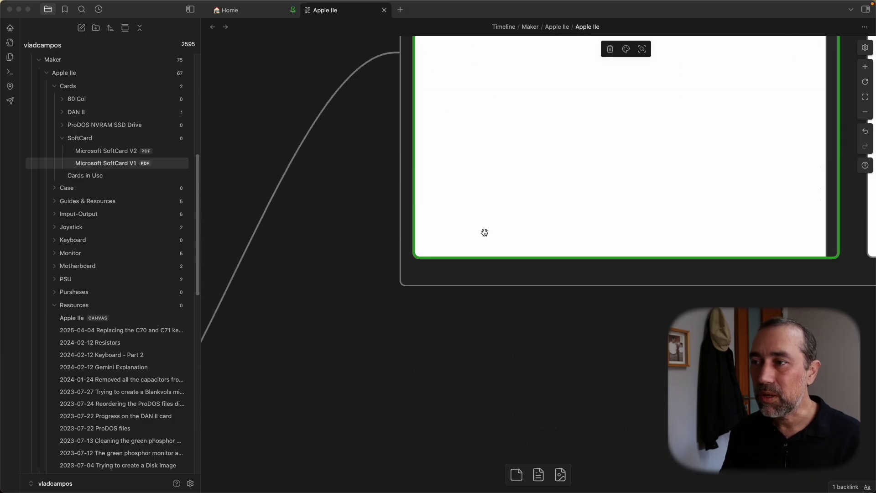
pyautogui.scroll(-10, 528, 185)
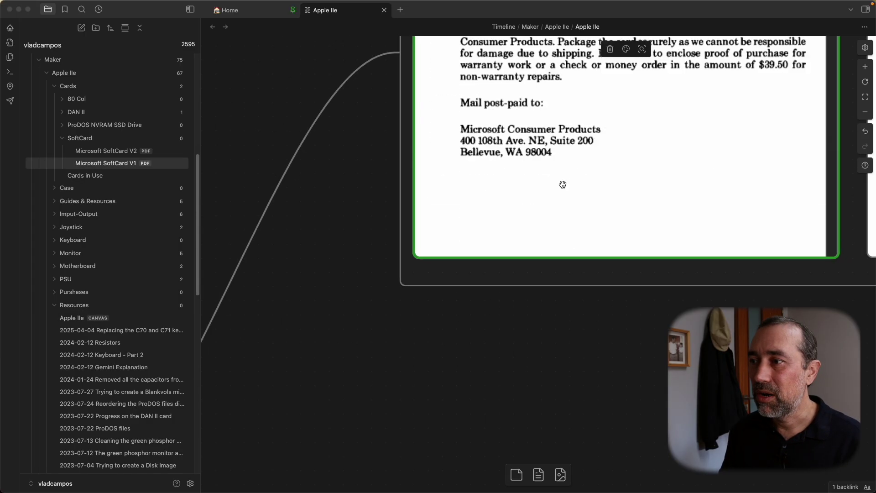
pyautogui.scroll(-3, 562, 184)
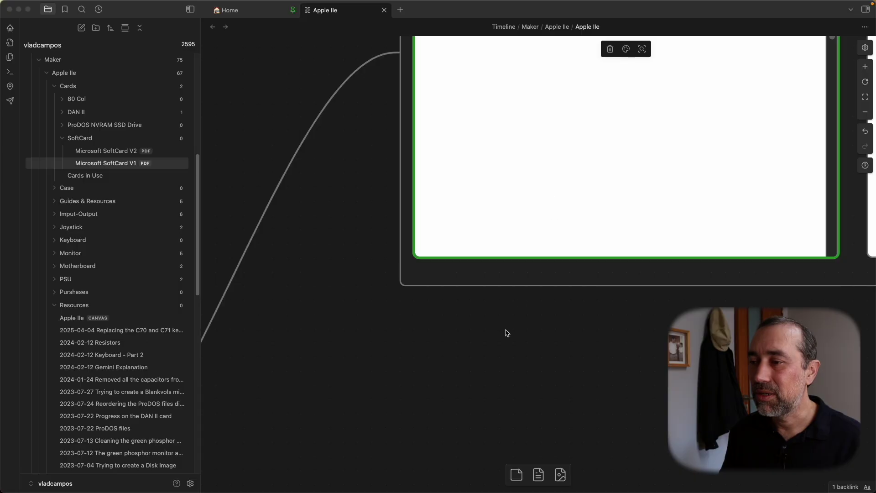
pyautogui.scroll(4, 506, 333)
pyautogui.hscroll(3, 506, 332)
pyautogui.scroll(-5, 452, 182)
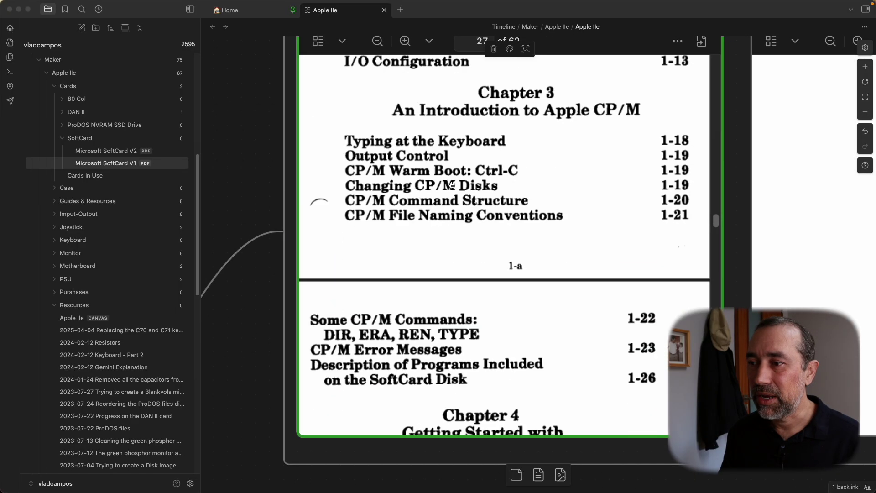
pyautogui.scroll(-15, 451, 184)
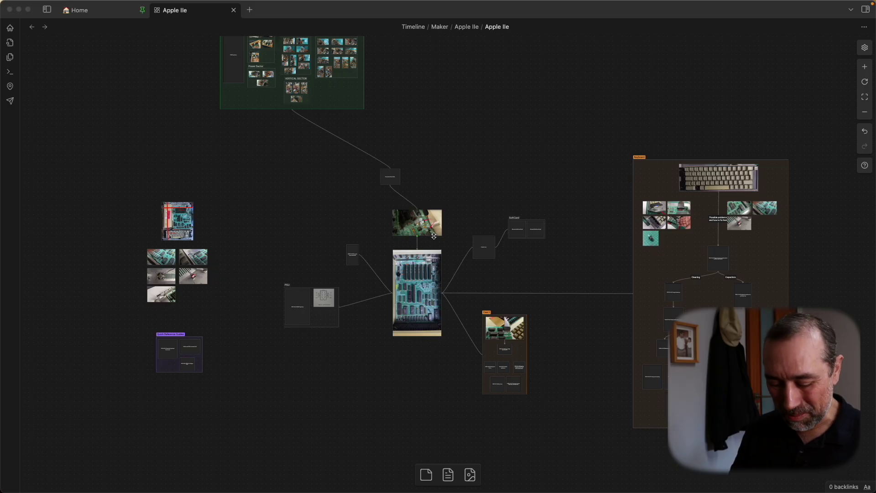
# - Pan the canvas down slightly and zoom into the Disk II group
pyautogui.scroll(1, 434, 239)
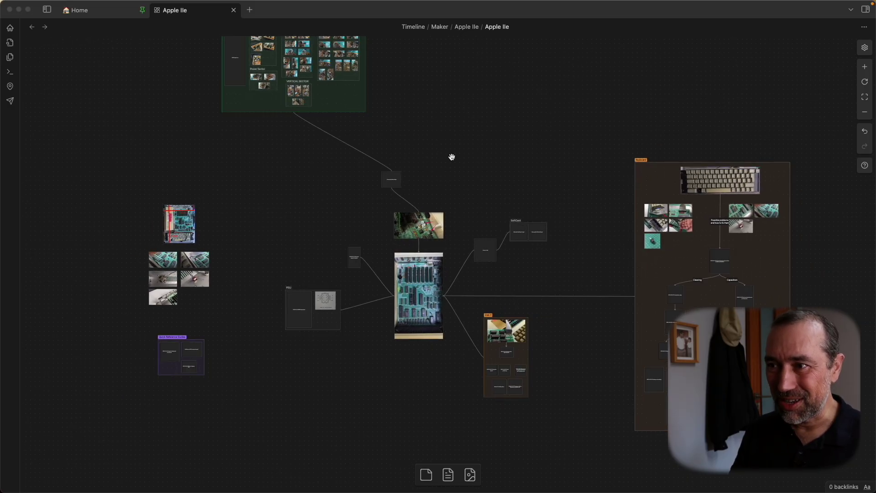
pyautogui.moveTo(451, 157); pyautogui.dragTo(459, 199)
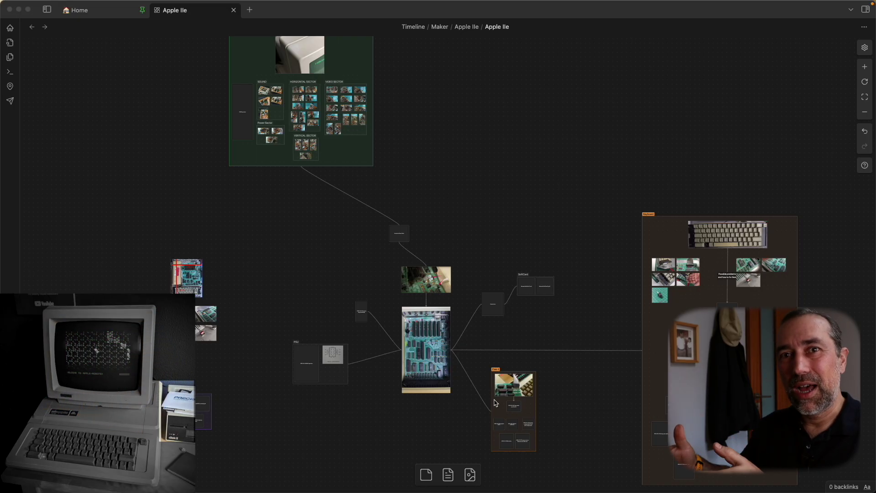
pyautogui.scroll(10, 503, 391)
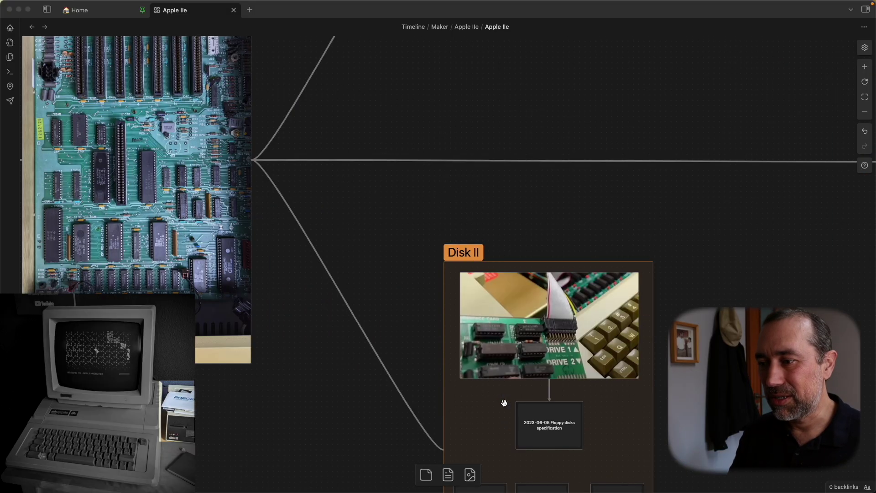
# - Fit the whole canvas with Shift+1, then zoom deep toward the Composite Video Cable link
pyautogui.hotkey('shift', '1')
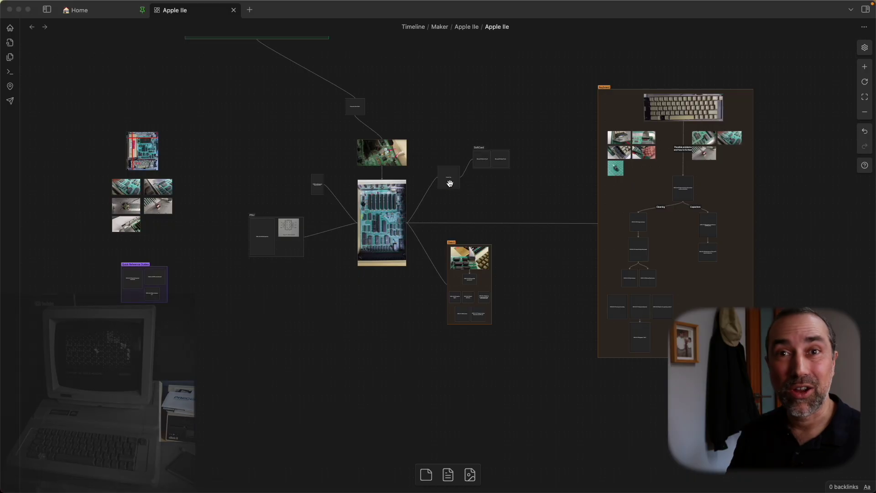
pyautogui.scroll(3, 451, 180)
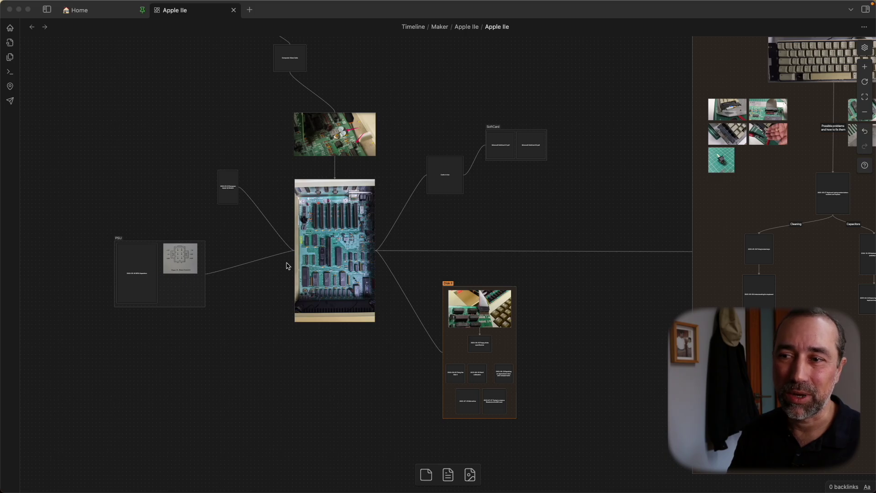
pyautogui.scroll(2, 289, 249)
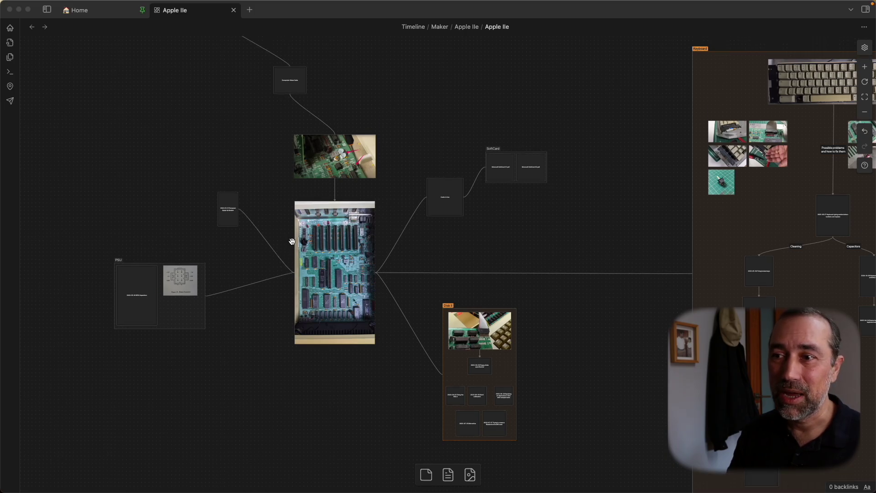
pyautogui.scroll(-3, 292, 242)
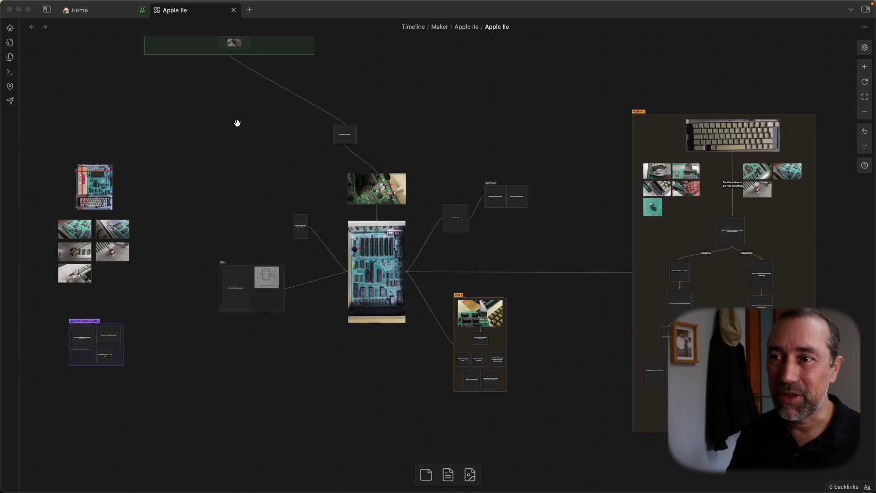
pyautogui.scroll(5, 237, 124)
pyautogui.scroll(1, 391, 303)
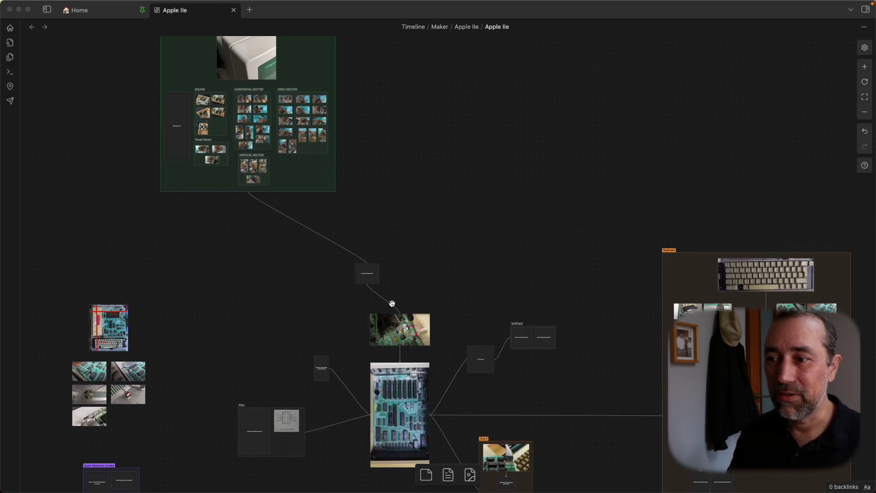
pyautogui.scroll(8, 381, 288)
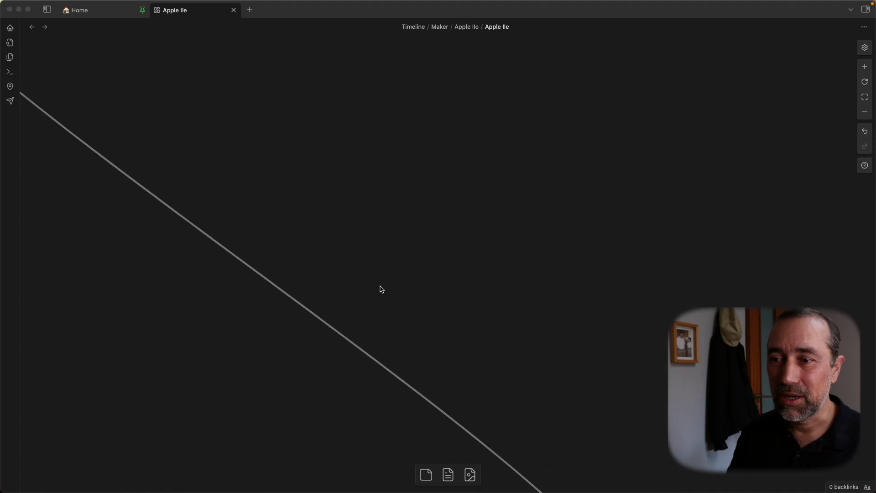
# - Zoom to the Composite Video Cable card and colour/mono settings photo, then back out around the mainboard
pyautogui.scroll(10, 189, 129)
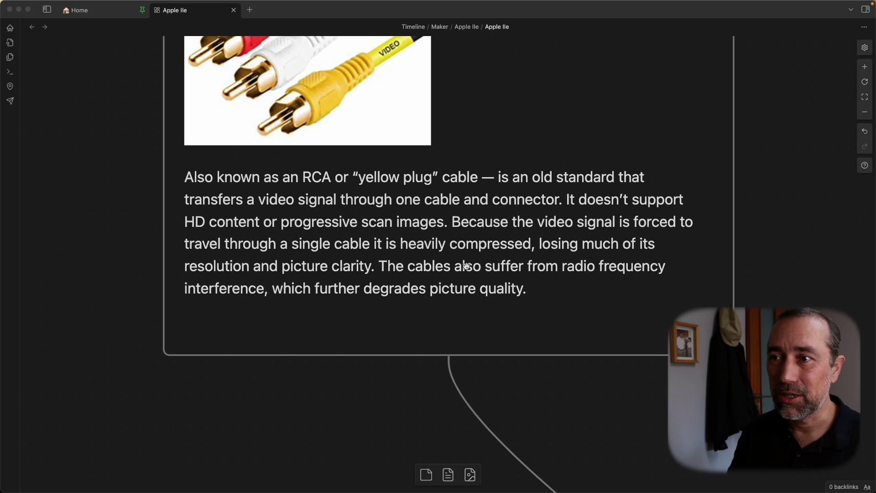
pyautogui.scroll(2, 483, 392)
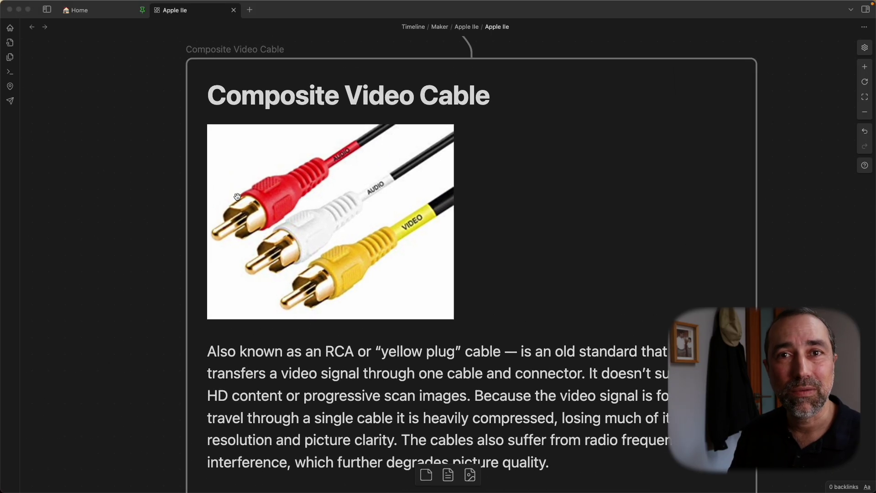
pyautogui.scroll(-10, 98, 264)
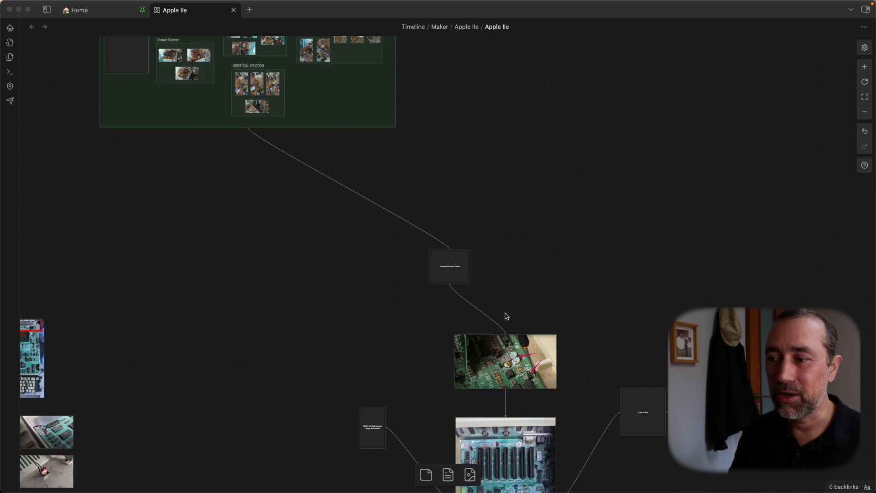
pyautogui.scroll(5, 519, 352)
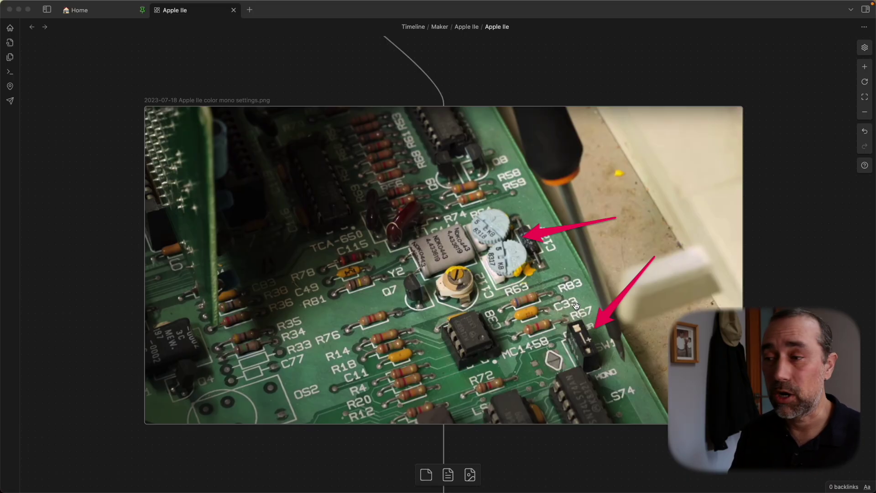
pyautogui.scroll(-10, 576, 306)
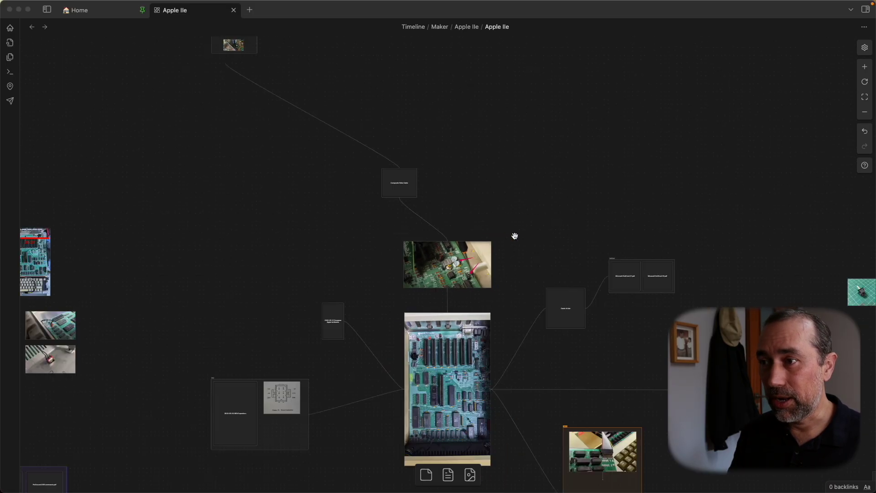
pyautogui.moveTo(497, 122); pyautogui.dragTo(498, 292)
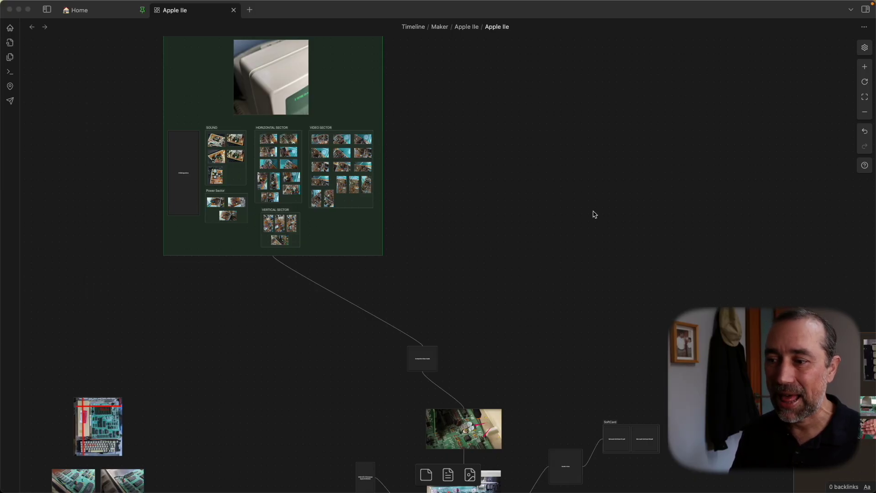
pyautogui.scroll(-5, 521, 366)
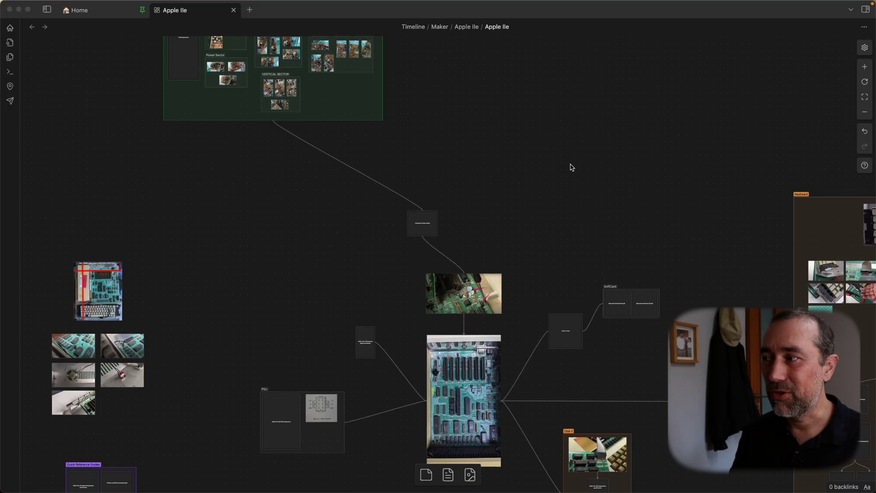
pyautogui.scroll(-6, 293, 288)
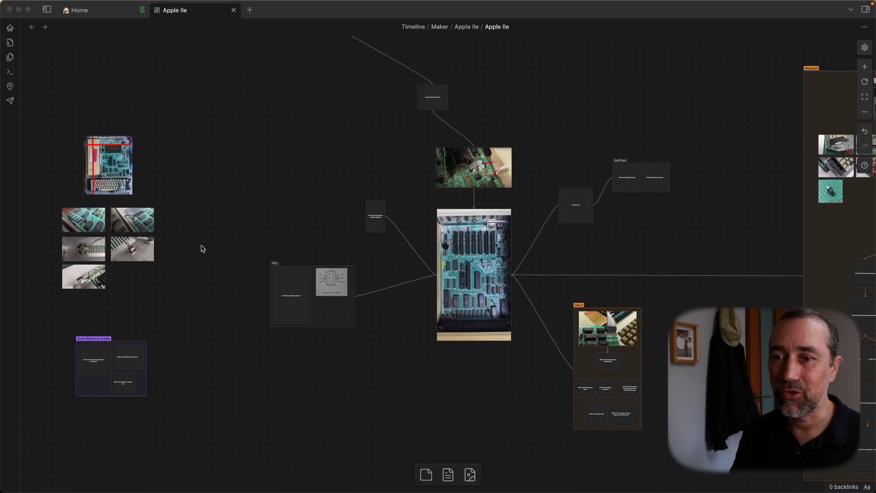
pyautogui.moveTo(346, 130); pyautogui.dragTo(259, 132)
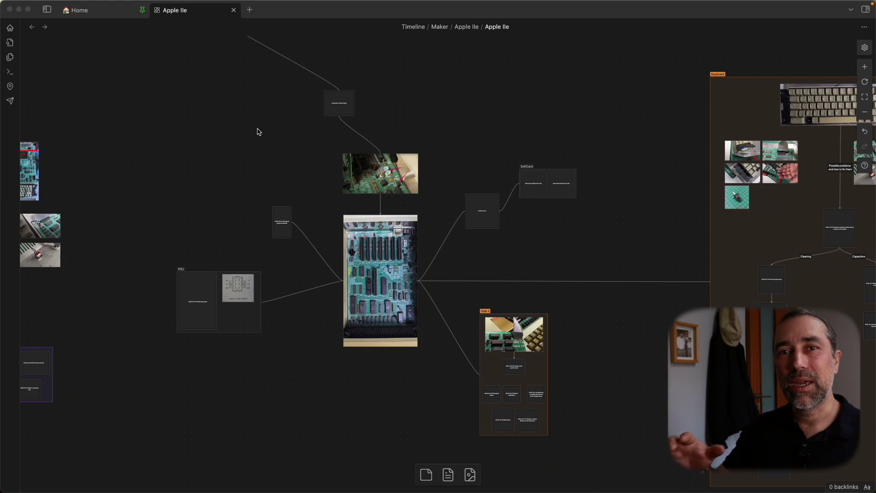